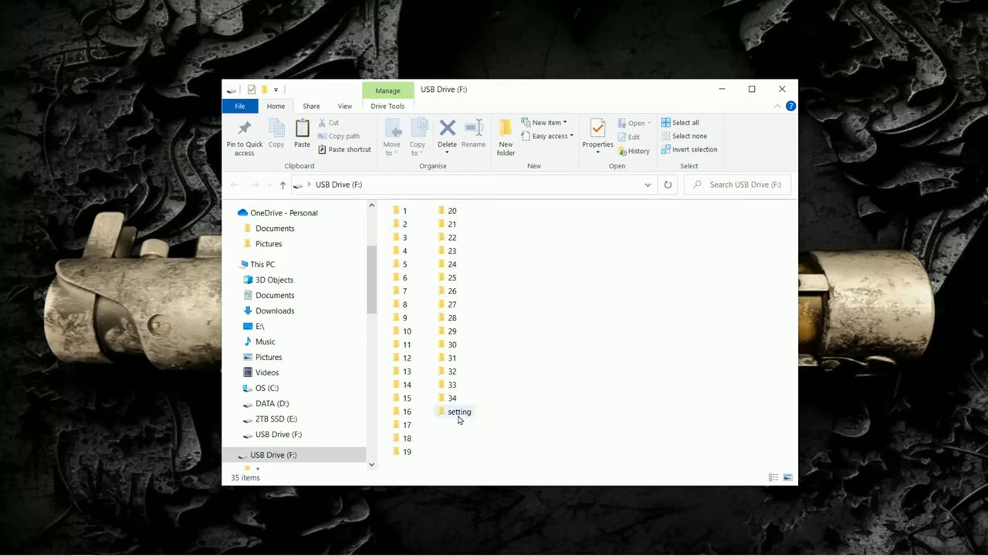
Step: Place the USB drive window and the GREYFONTS NOBLE desktop folder side by side, then select the setting folder
mouse_move(459, 418)
left_click_drag(487, 92, 557, 91)
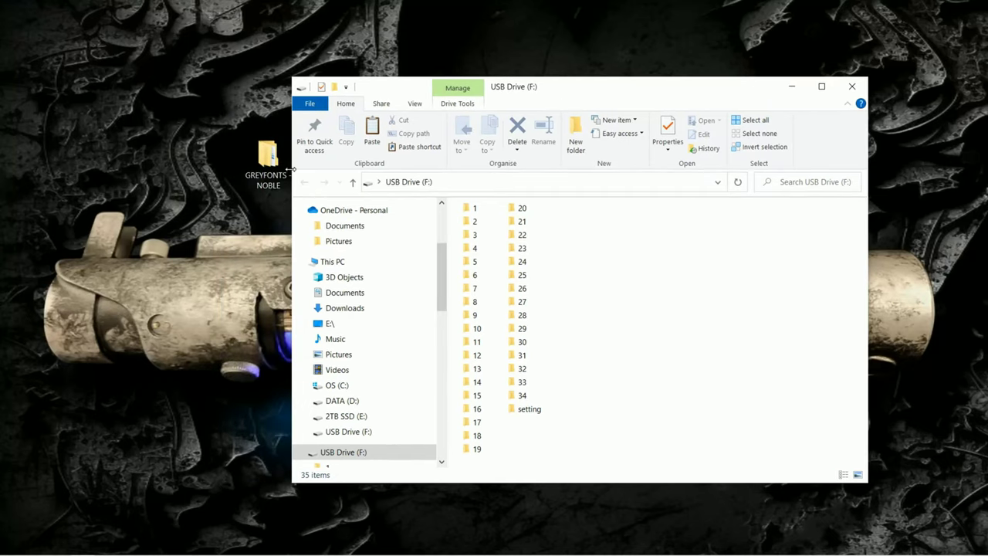
left_click_drag(274, 162, 179, 232)
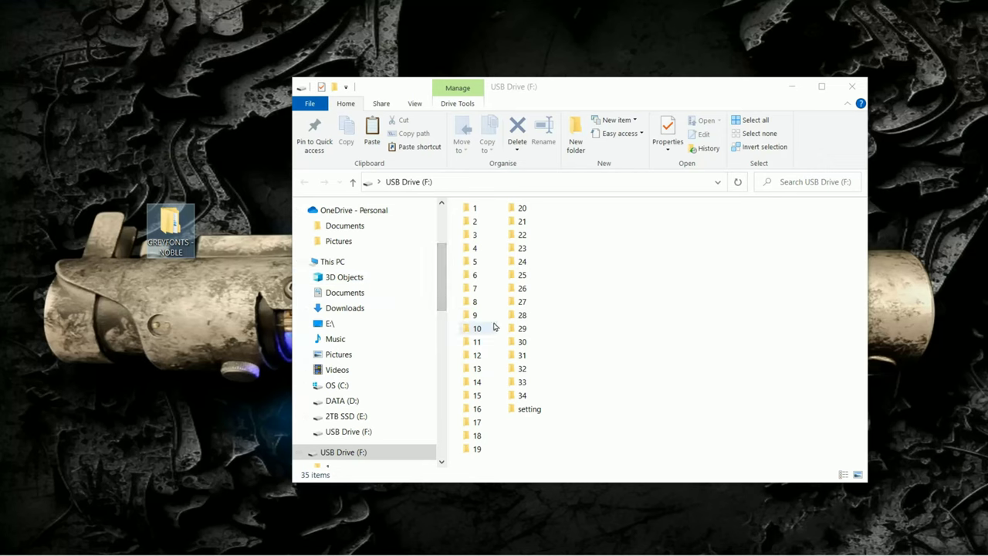
left_click(525, 416)
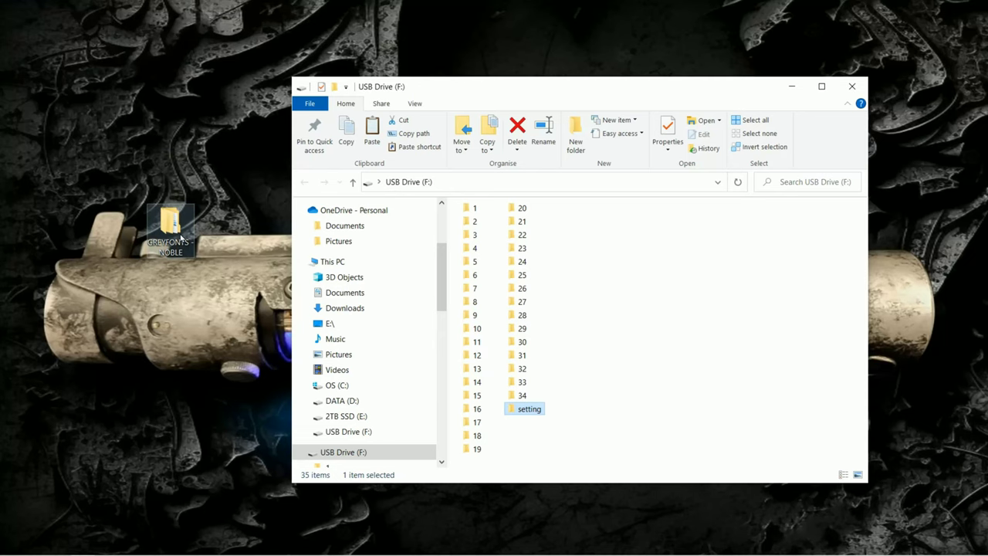
Step: Open the setting folder on USB Drive (F:) and select the batterylevel WAV file
double_click(517, 411)
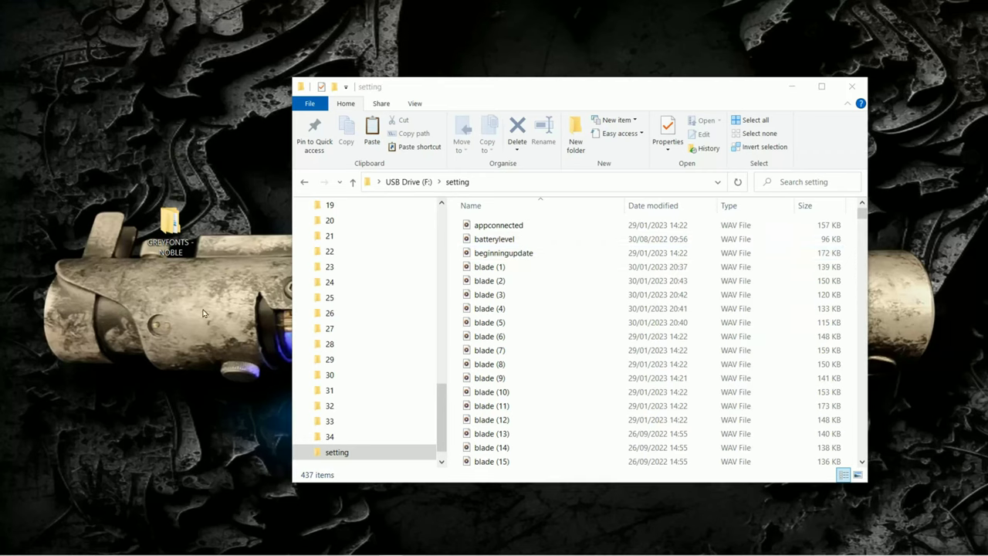
left_click(494, 239)
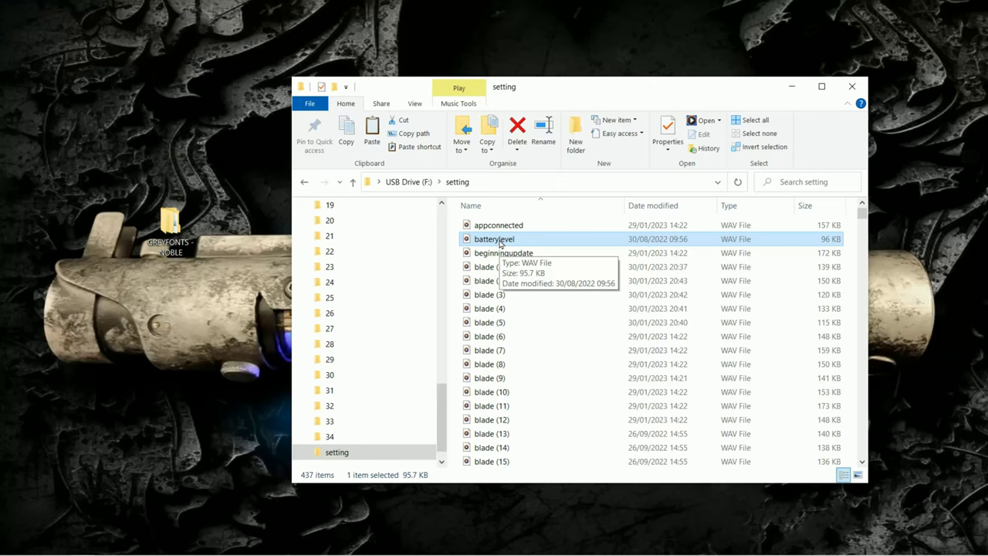
Step: Enter rename mode on the batterylevel file, then leave its name unchanged
left_click(500, 242)
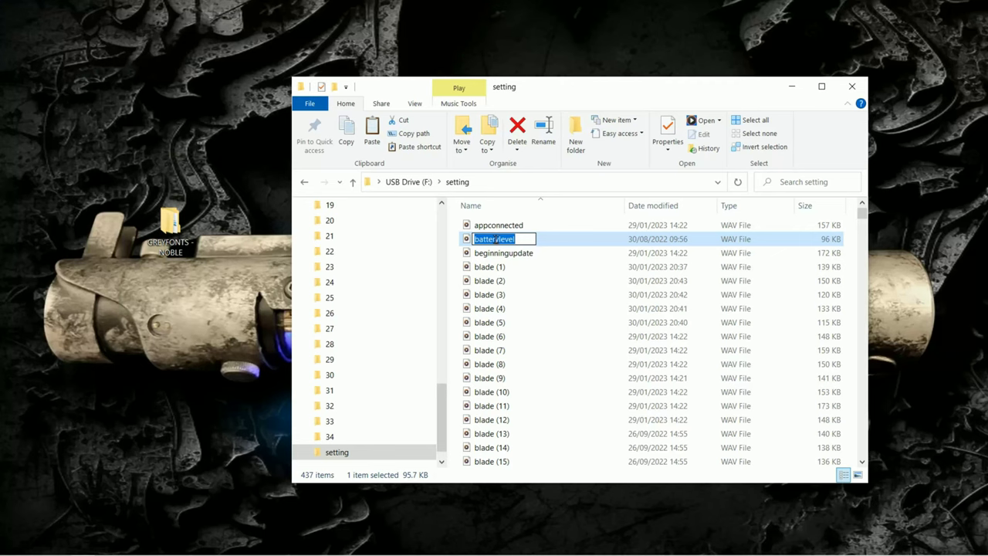
left_click(501, 240)
left_click_drag(516, 239, 473, 239)
left_click(573, 242)
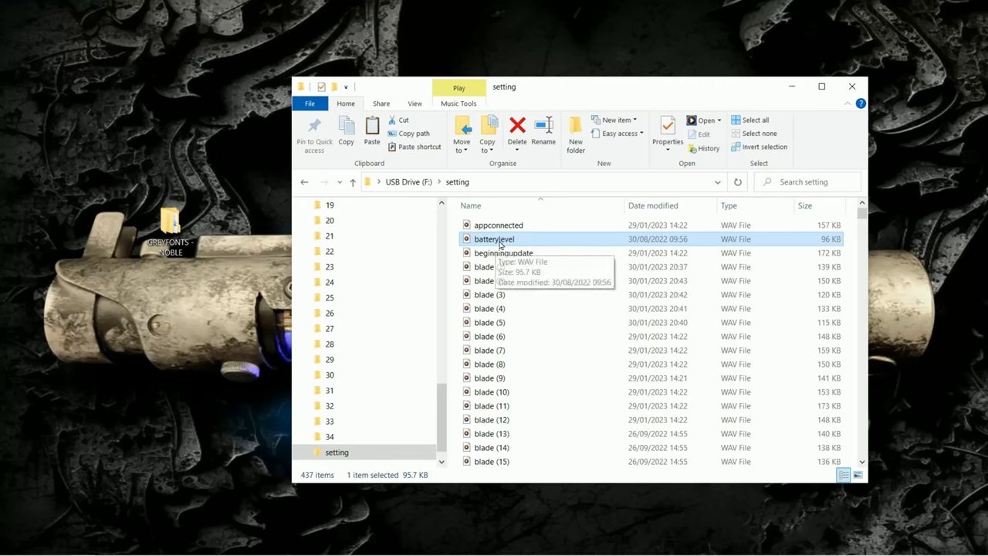
Step: Copy the file name 'blade (11)' to the clipboard without renaming the file
scroll(498, 284, "down", 3)
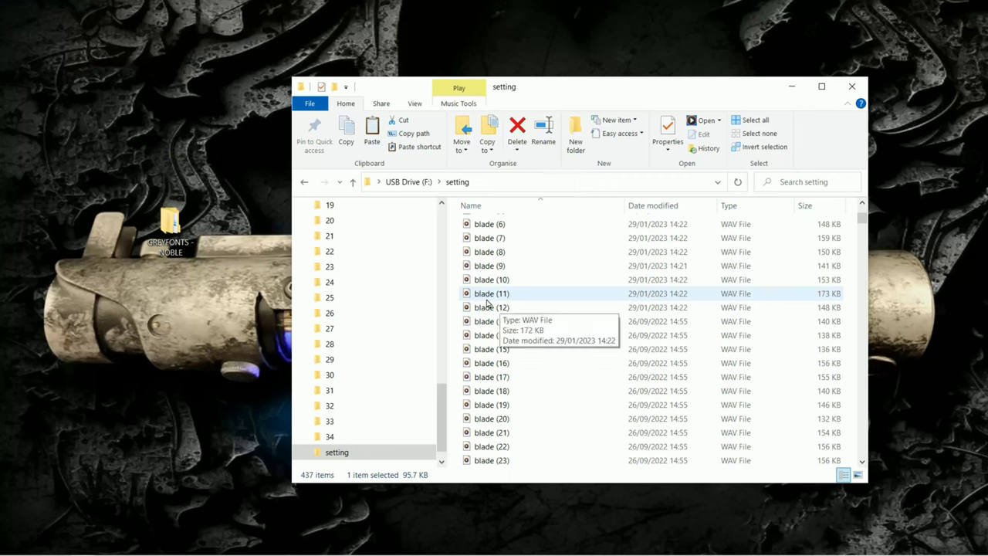
left_click(492, 298)
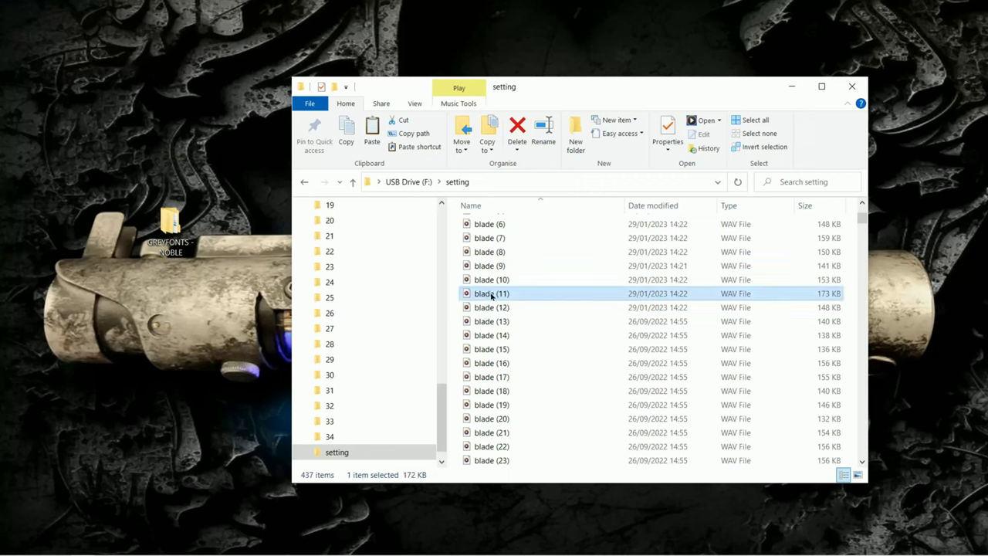
left_click(492, 298)
right_click(493, 298)
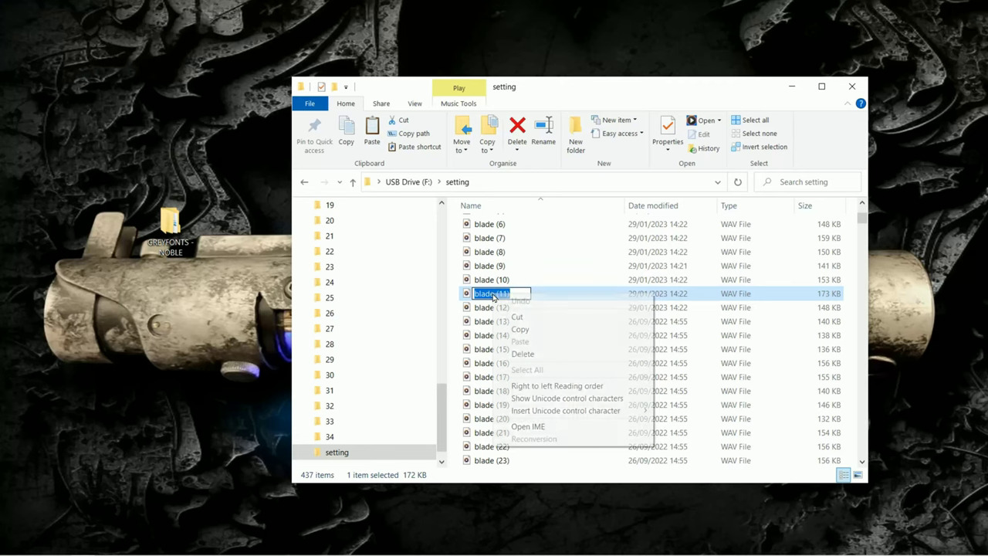
left_click(520, 330)
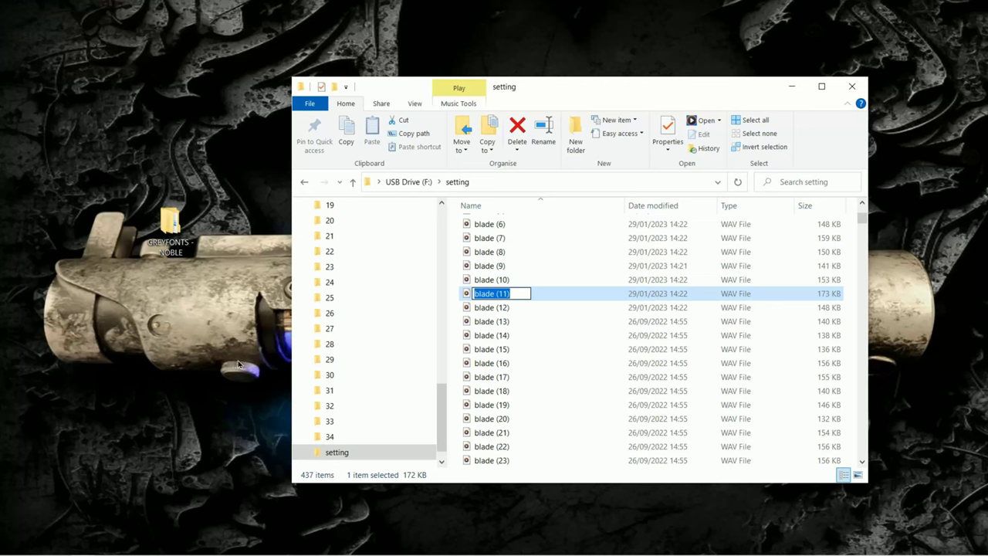
left_click(218, 341)
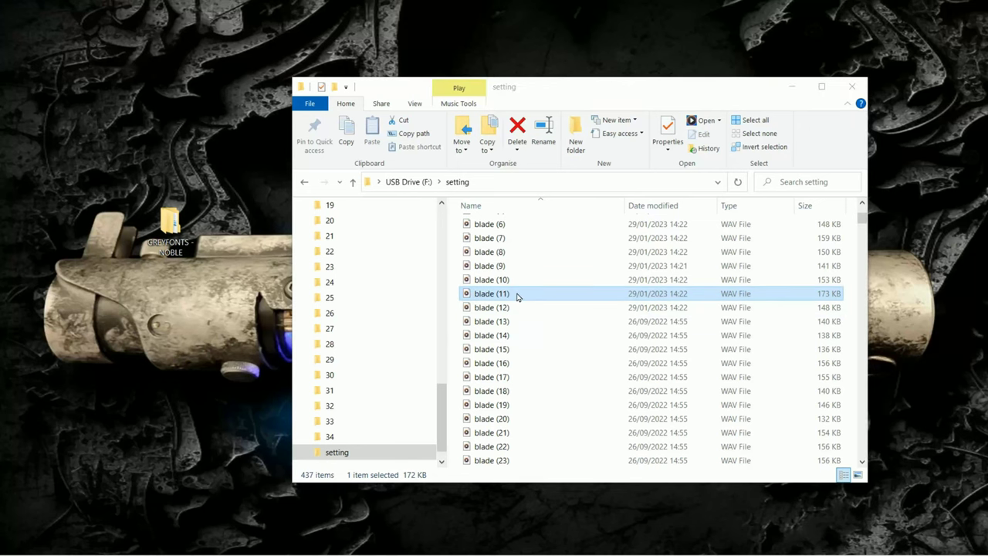
Step: Scroll the setting folder's file list down until the 6 KB config file is visible
scroll(518, 297, "up", 2)
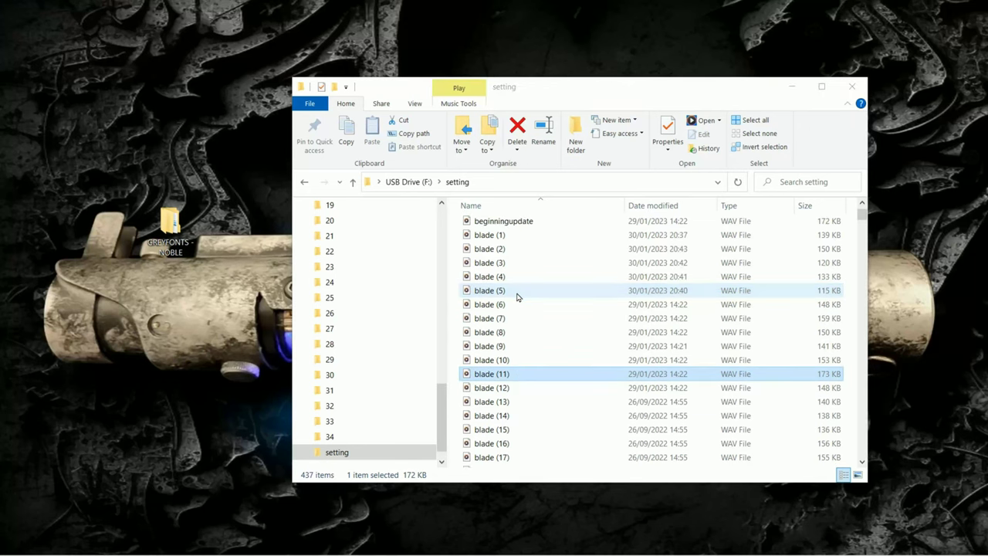
scroll(517, 297, "down", 8)
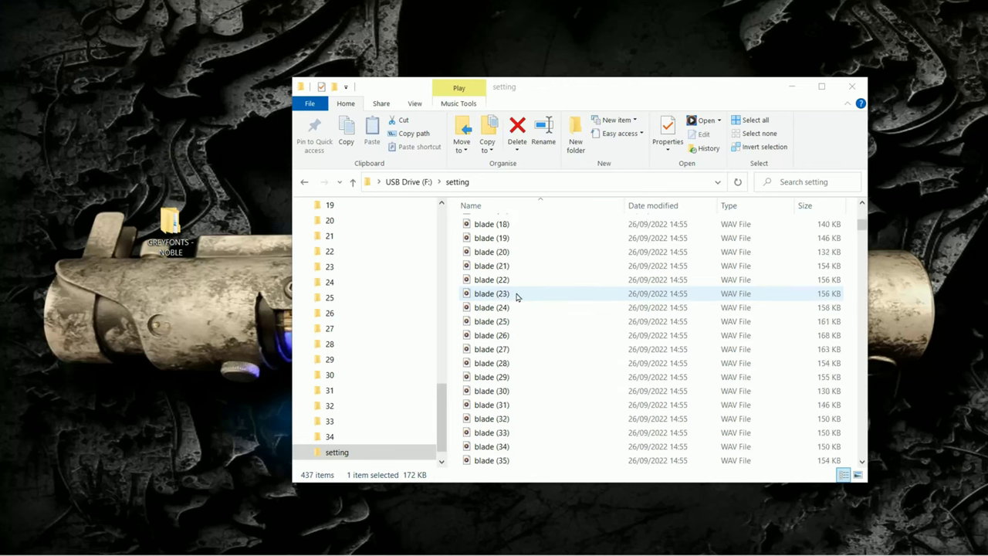
scroll(515, 296, "down", 17)
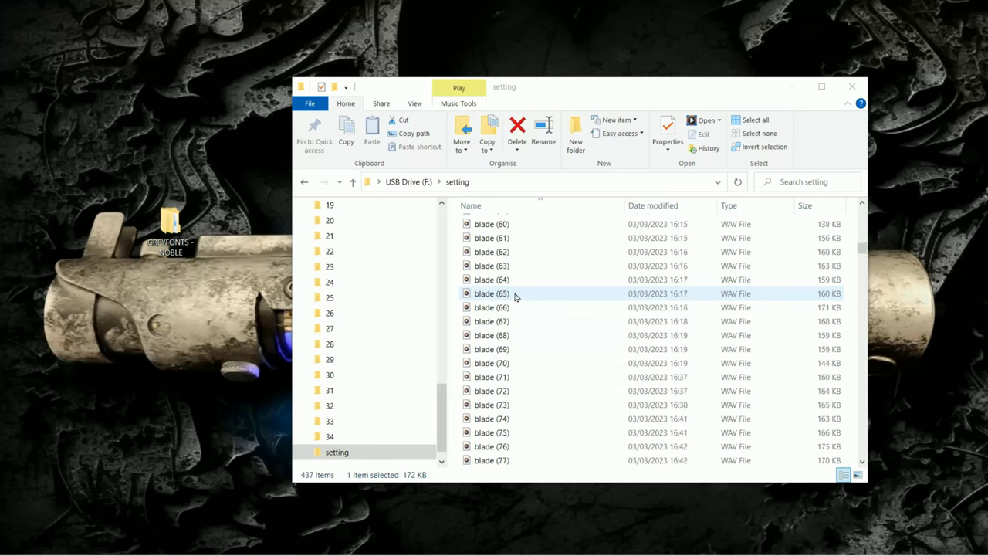
scroll(516, 297, "down", 6)
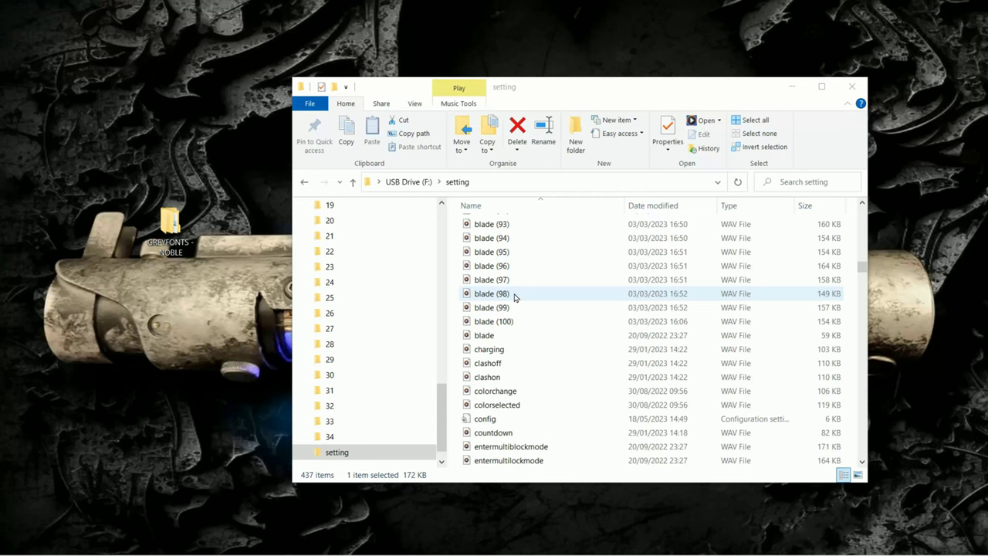
scroll(515, 298, "down", 2)
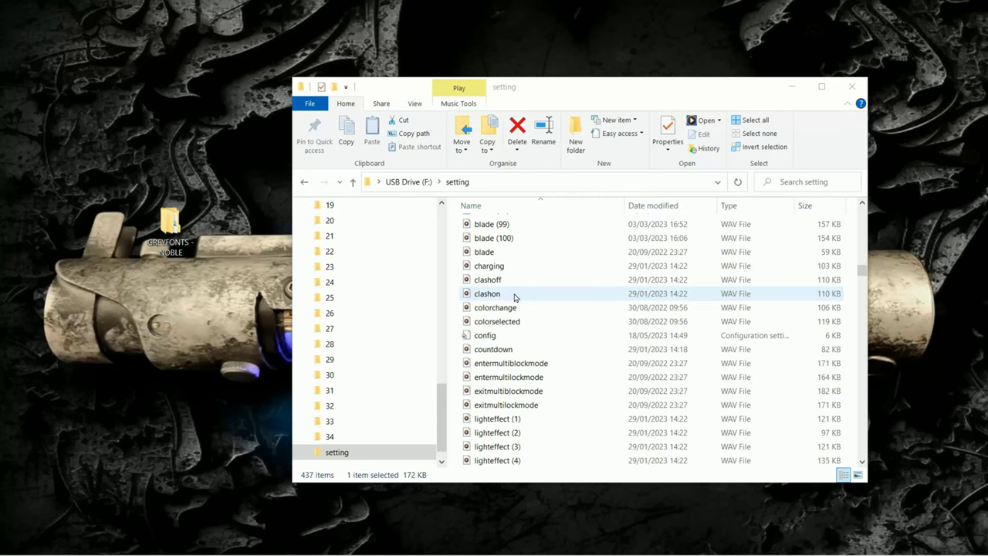
double_click(486, 337)
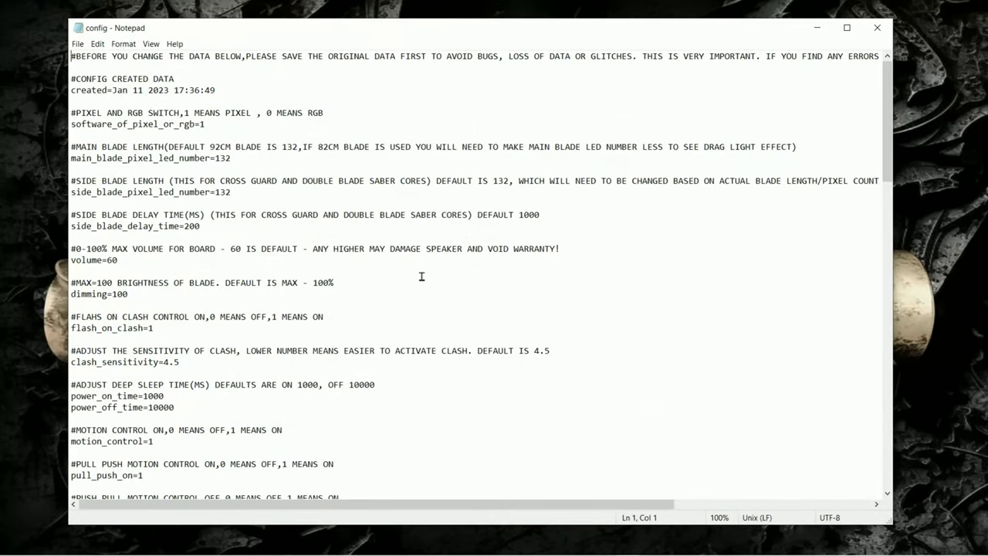
left_click(225, 90)
left_click_drag(221, 125, 76, 114)
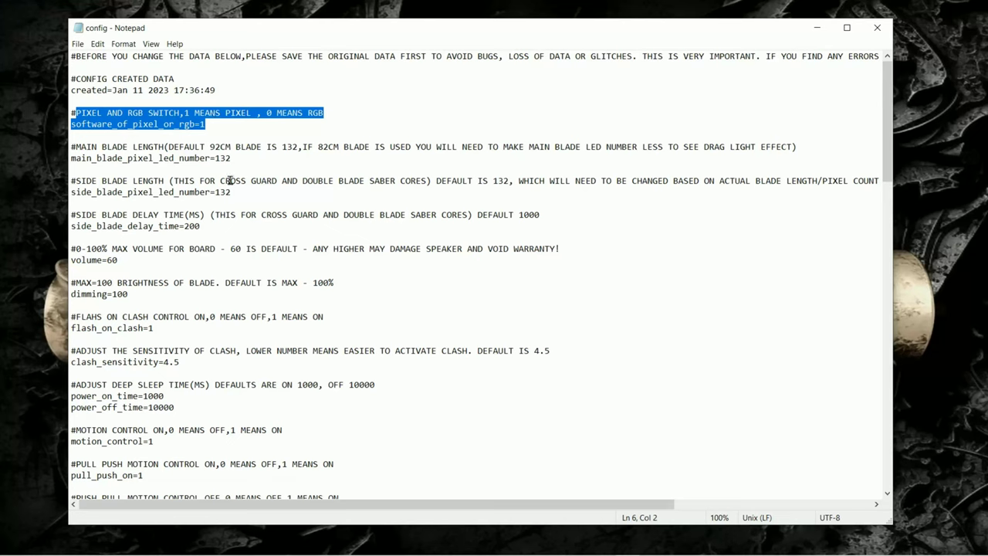
left_click_drag(216, 223, 54, 216)
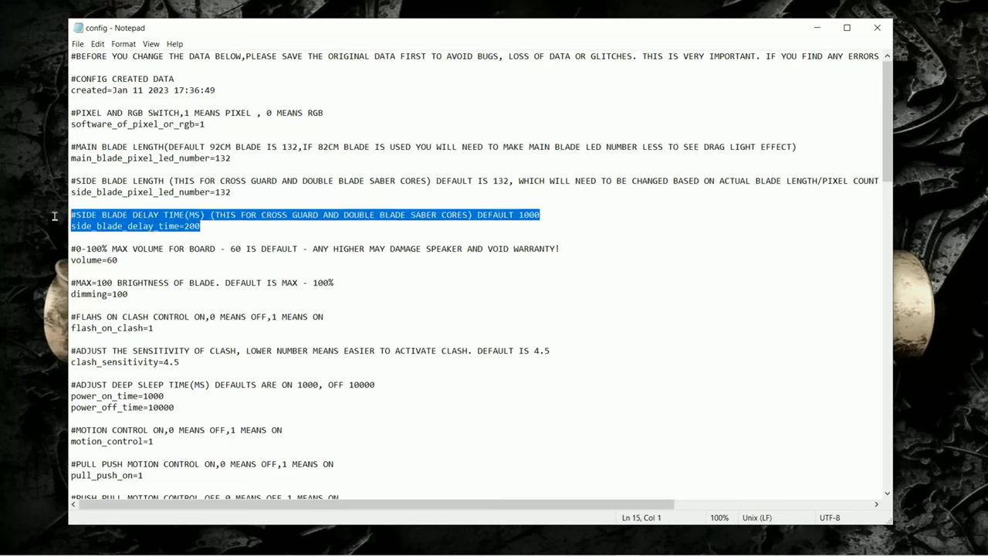
left_click_drag(230, 191, 20, 167)
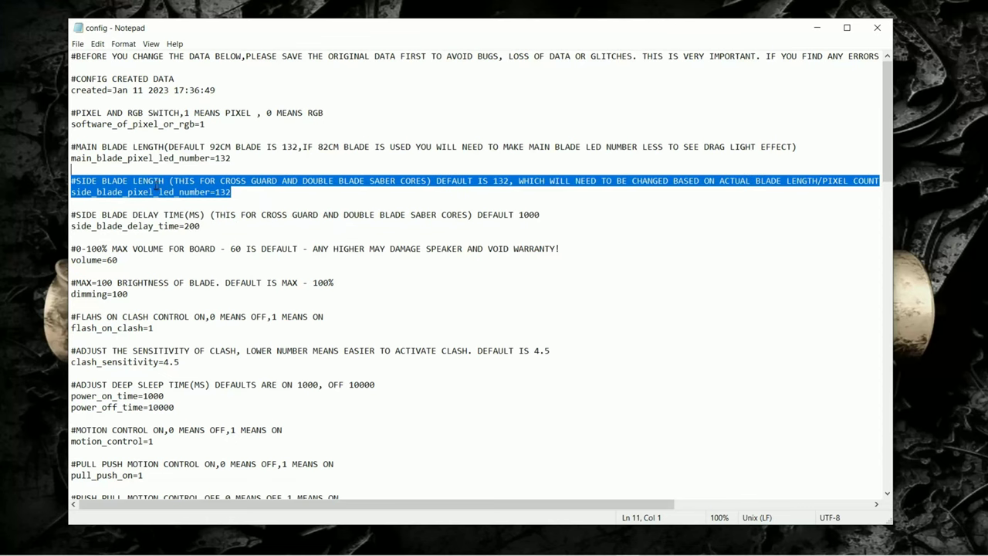
left_click(231, 181)
scroll(307, 181, "down", 2)
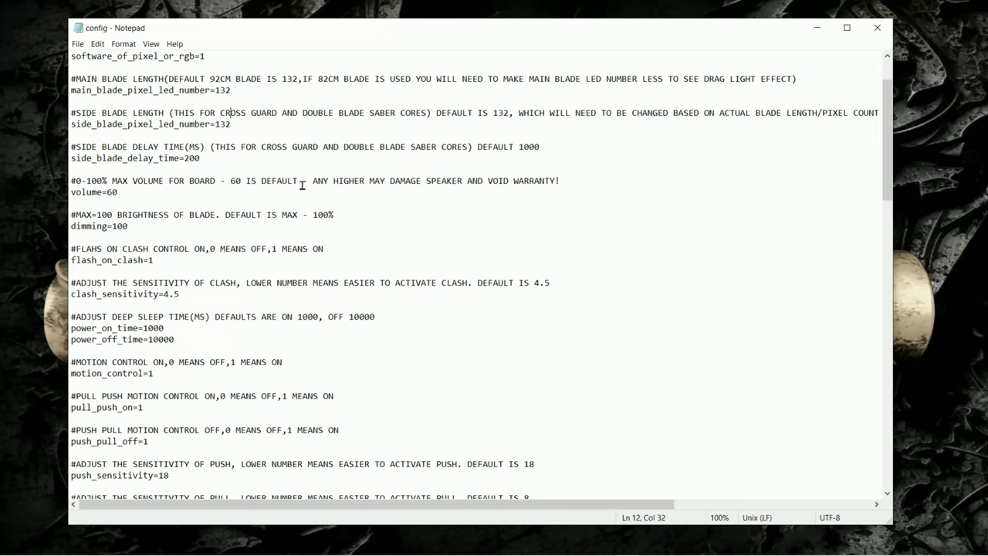
scroll(302, 186, "down", 1)
scroll(258, 215, "up", 3)
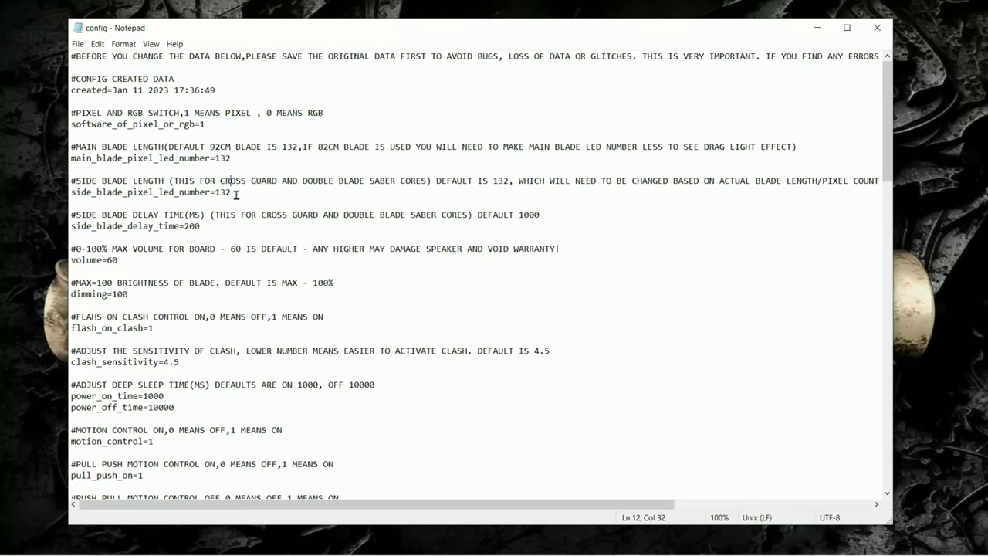
scroll(230, 197, "down", 1)
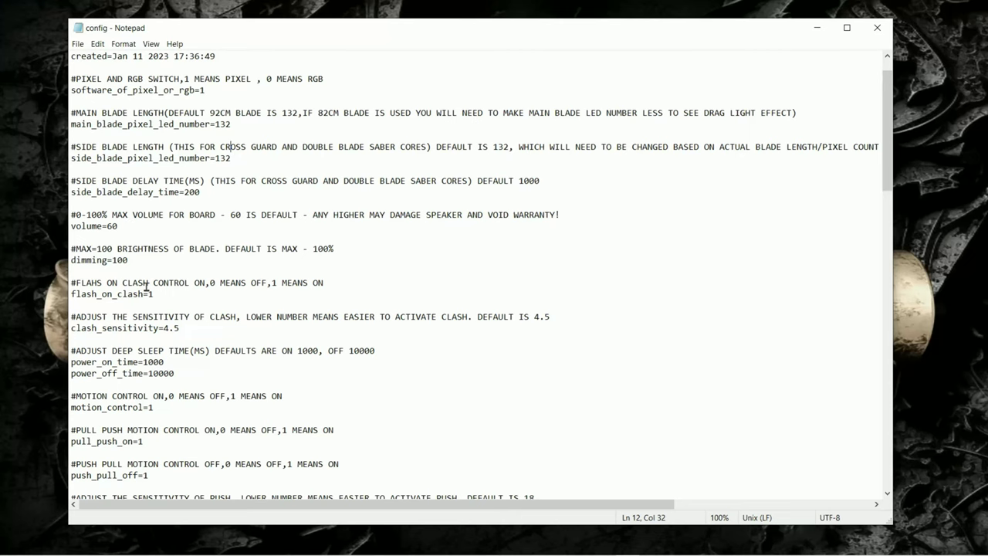
scroll(146, 284, "down", 2)
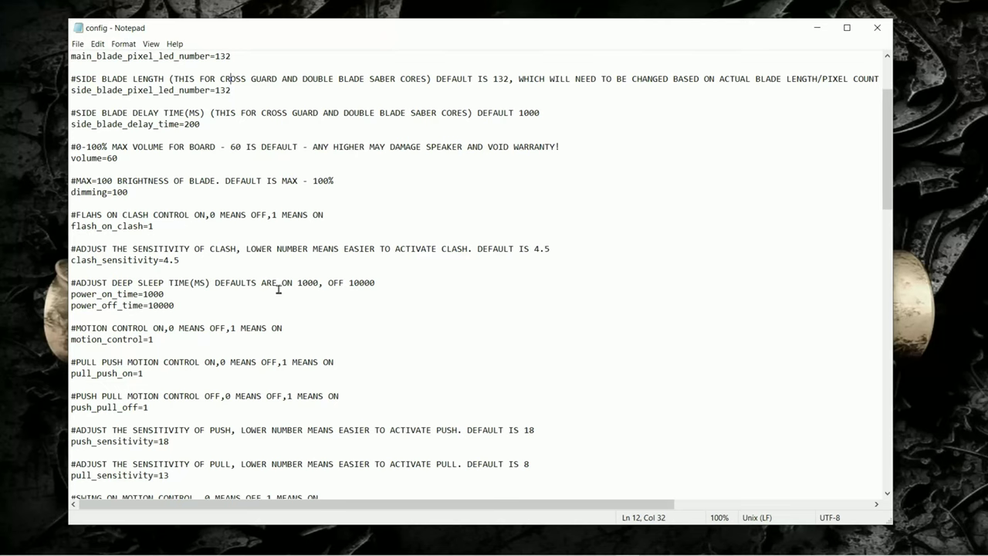
scroll(280, 293, "down", 2)
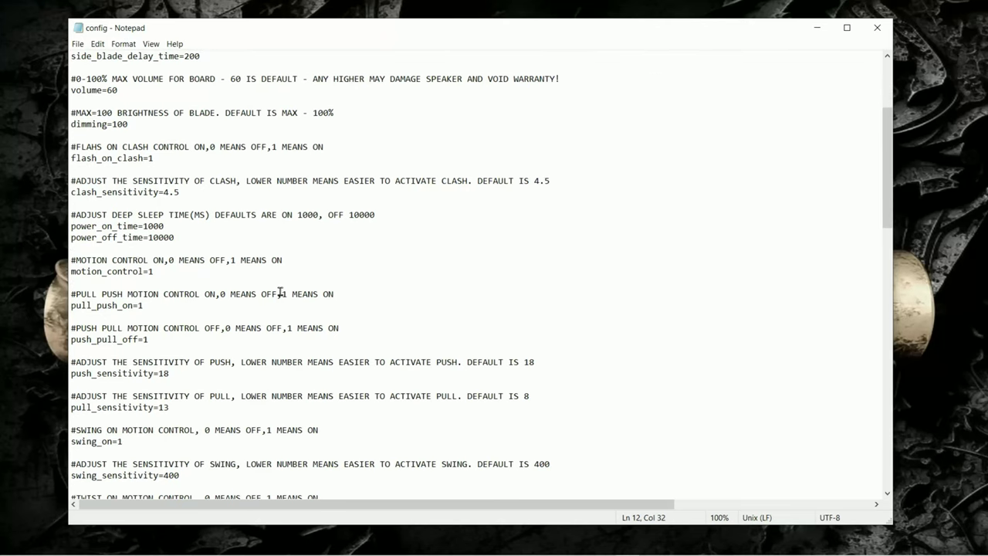
scroll(281, 294, "down", 1)
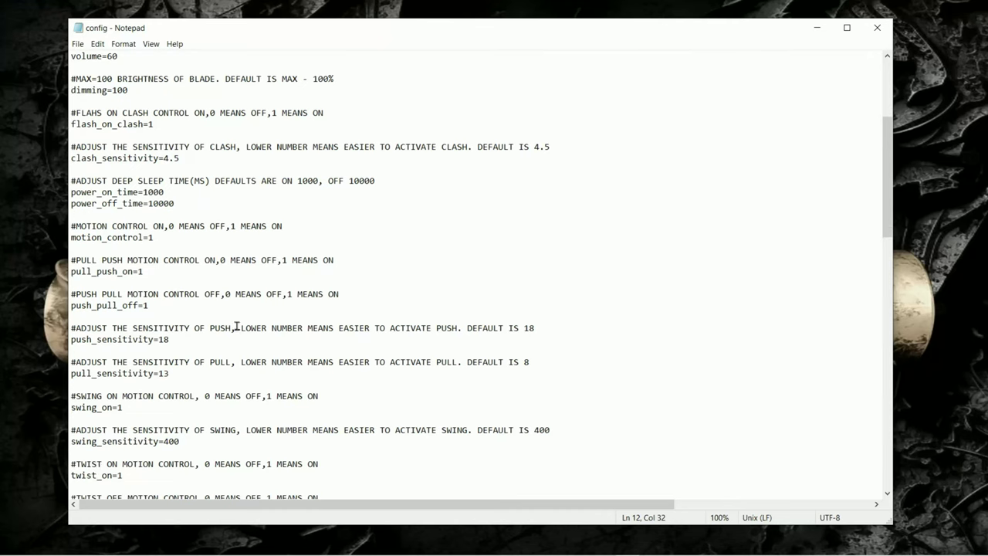
scroll(276, 305, "up", 6)
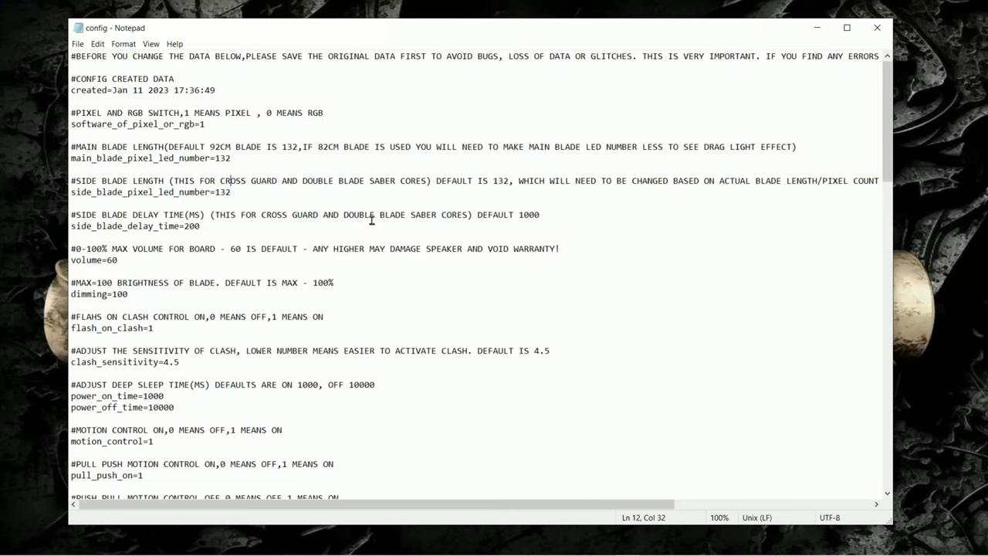
Step: Close the config file and return to the USB Drive (F:) root with nothing selected
left_click(877, 28)
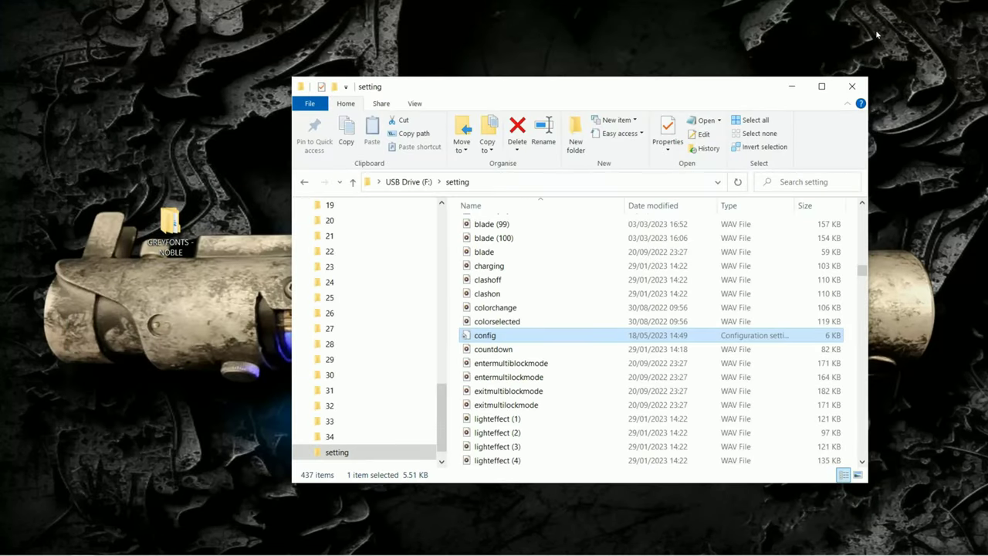
left_click(352, 183)
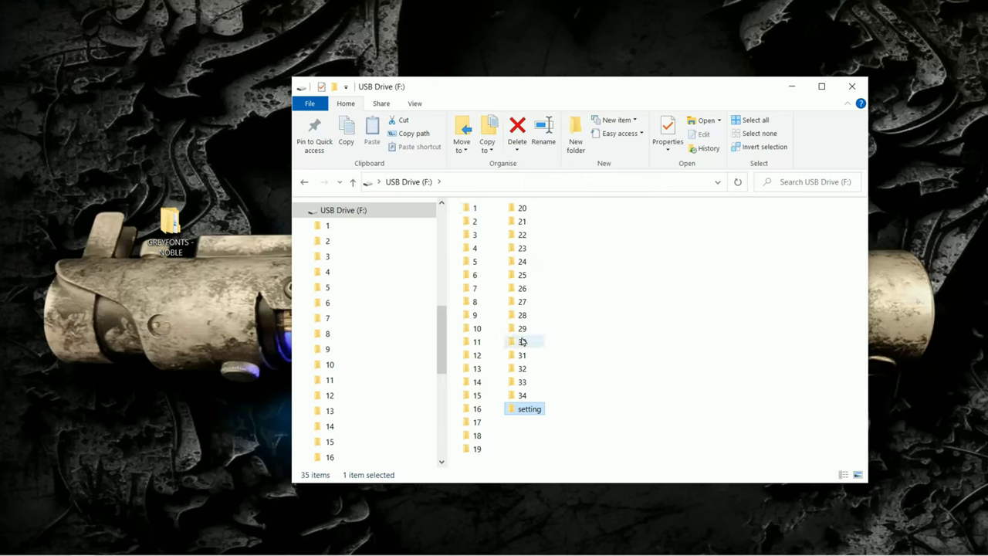
left_click(628, 390)
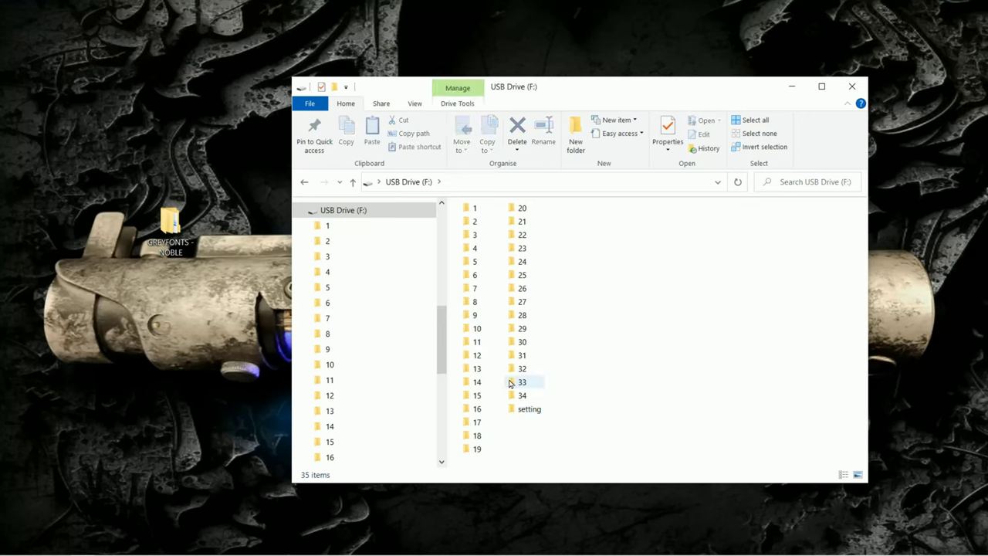
mouse_move(523, 396)
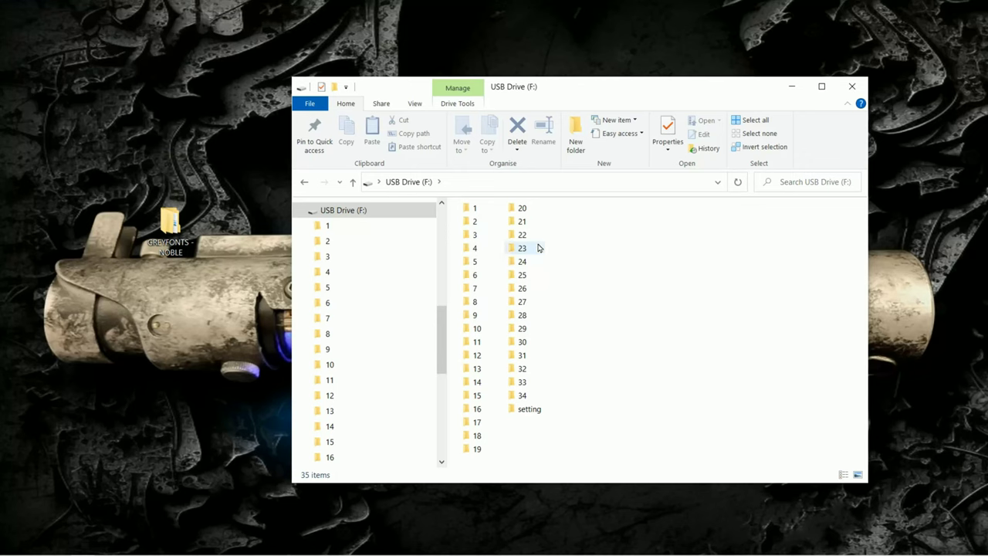
mouse_move(537, 248)
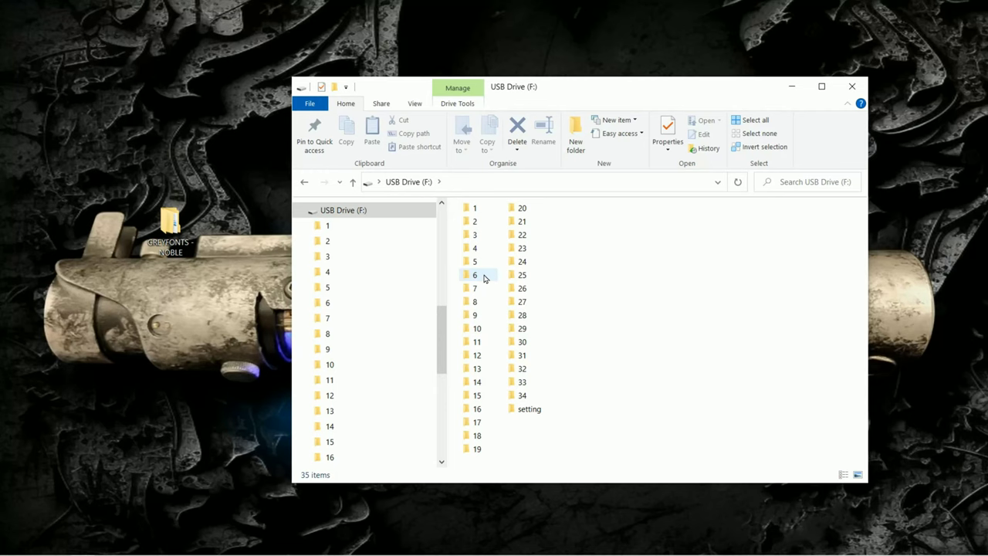
mouse_move(485, 279)
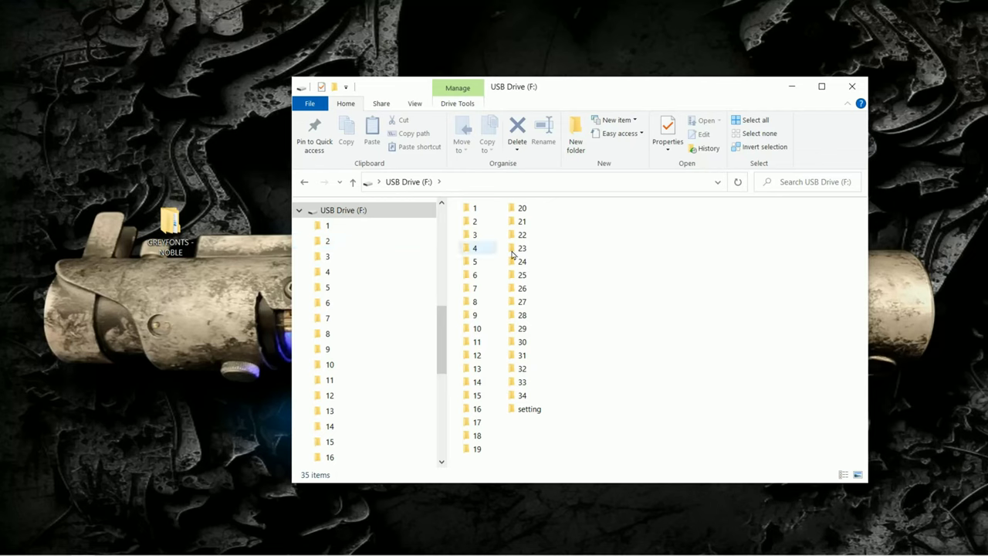
Step: Cancel deleting folder 1 on the drive, then select the GREYFONTS - NOBLE desktop folder
left_click(476, 211)
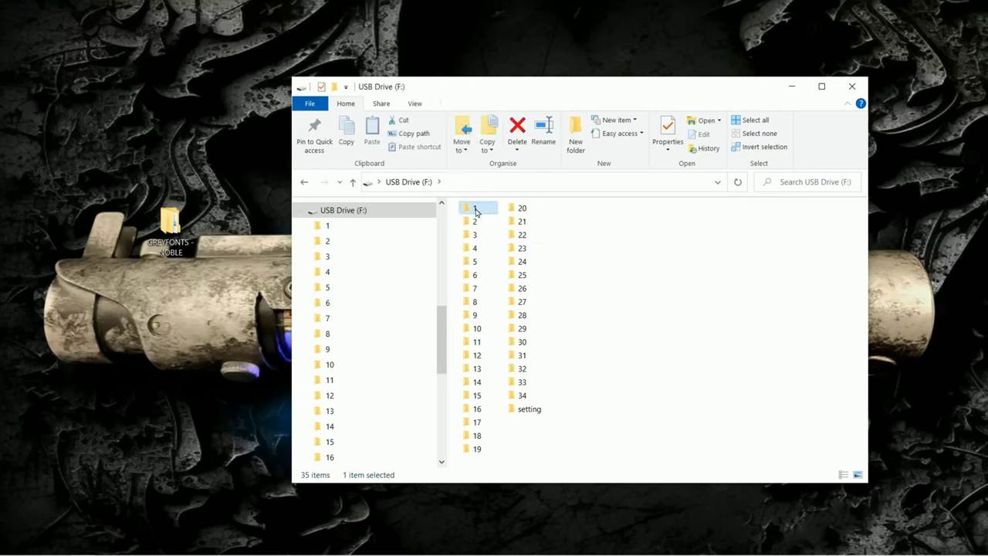
right_click(476, 212)
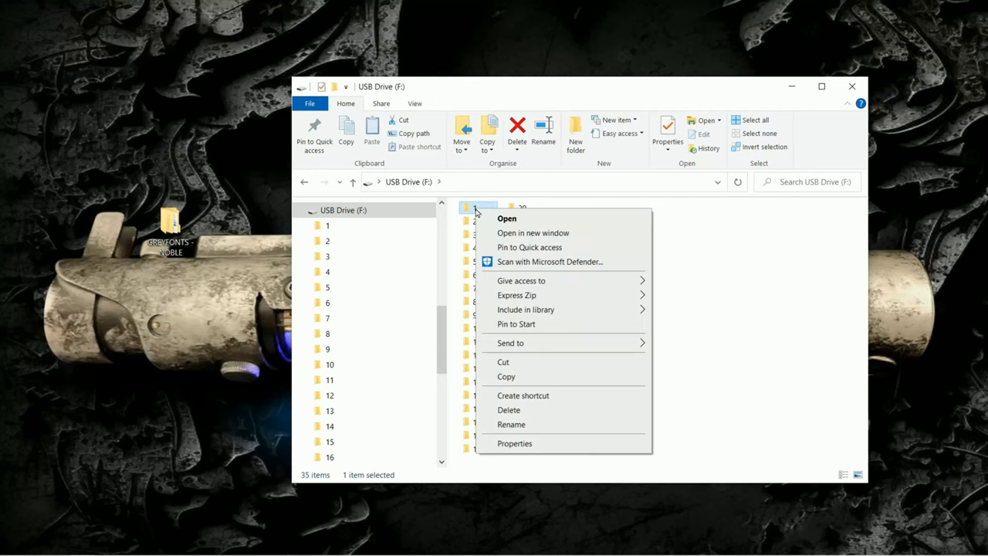
left_click(509, 410)
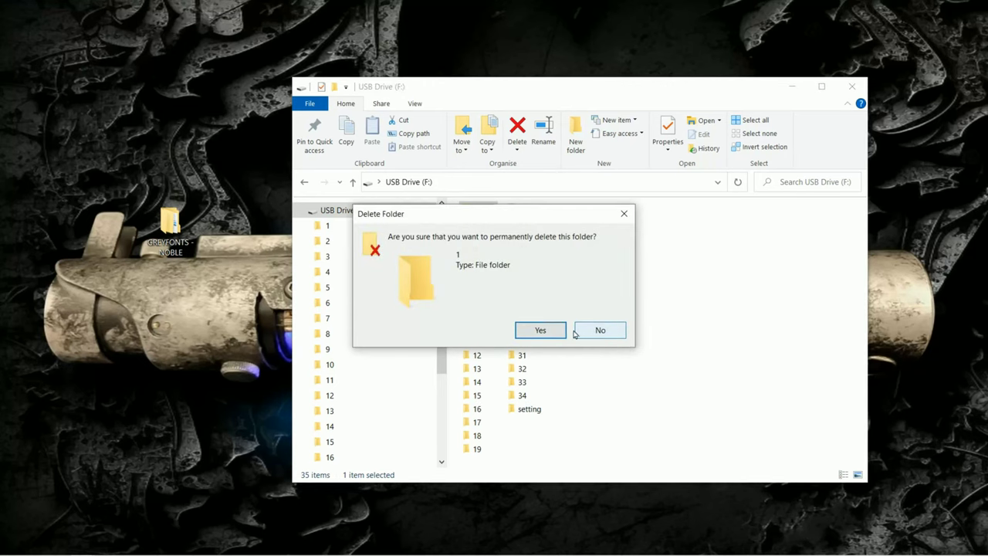
left_click(601, 331)
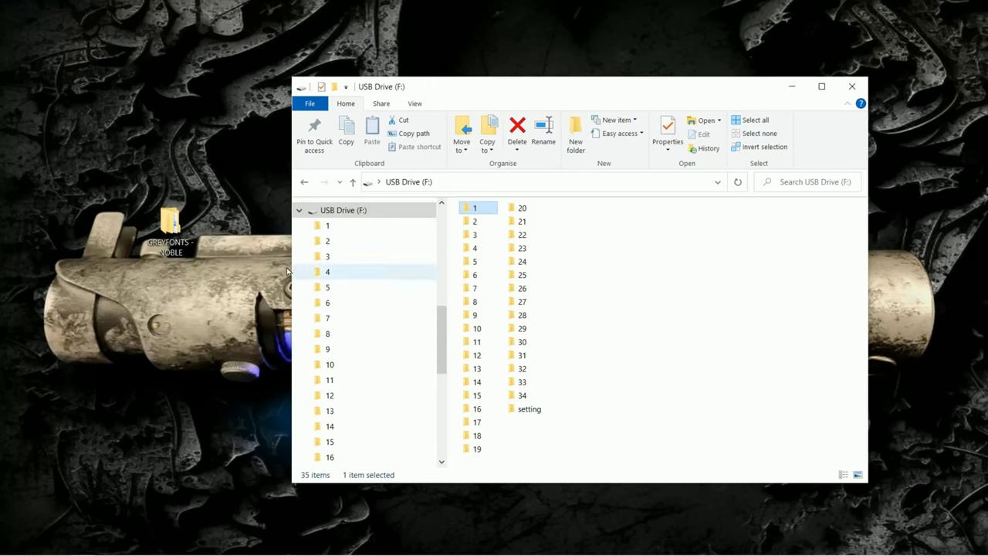
left_click(165, 228)
Step: Browse the Xeno3 sound files in GREYFONTS - NOBLE, then go back up and move the window aside
double_click(165, 228)
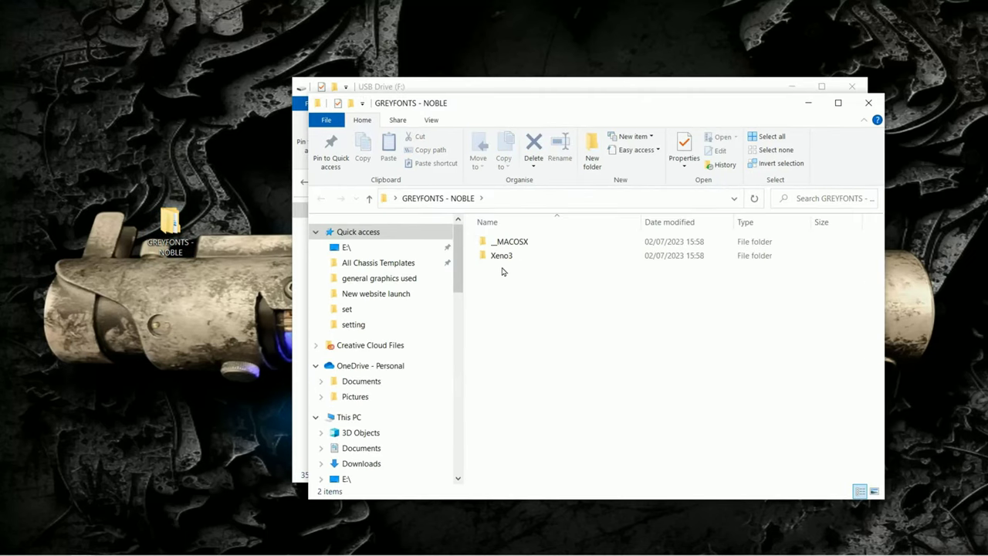
left_click(525, 245)
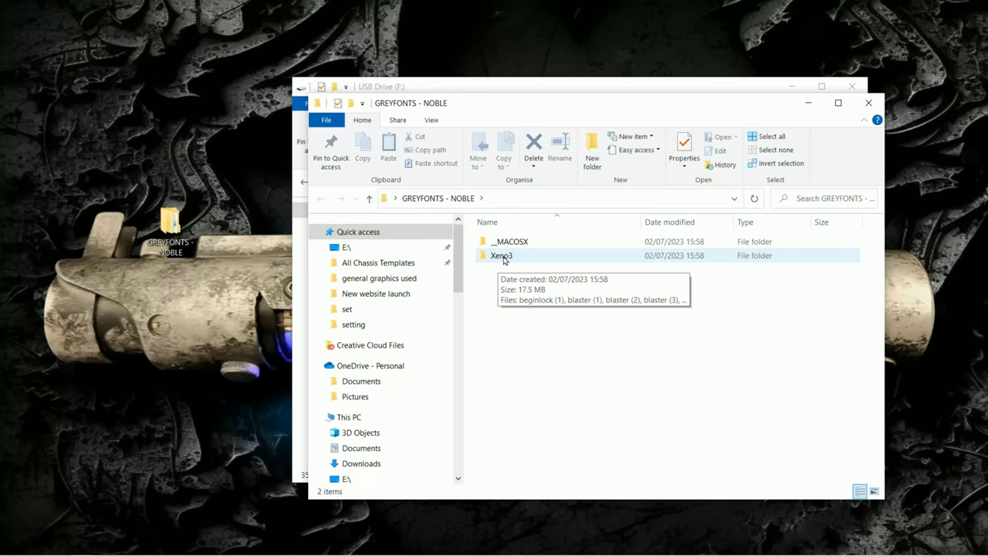
double_click(503, 259)
scroll(568, 321, "down", 5)
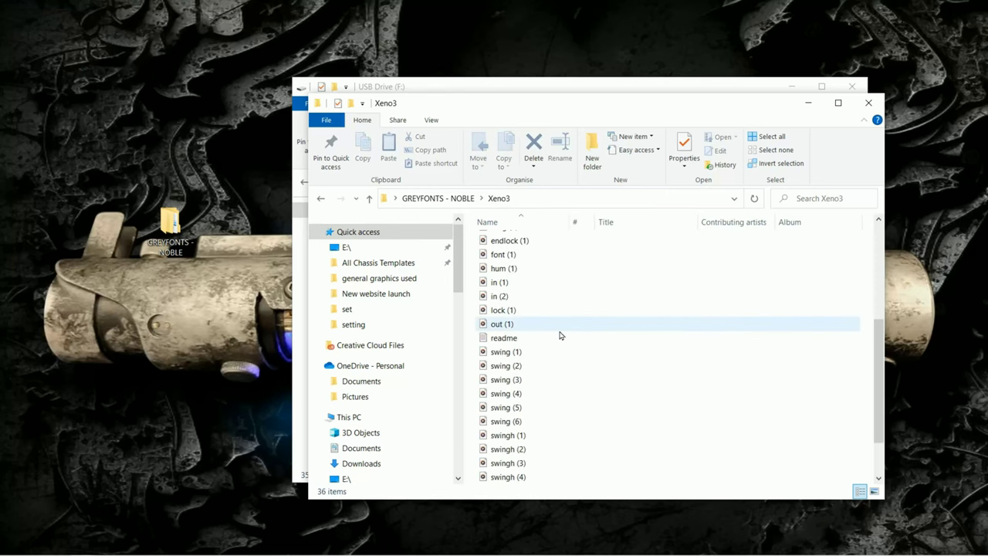
scroll(559, 341, "up", 5)
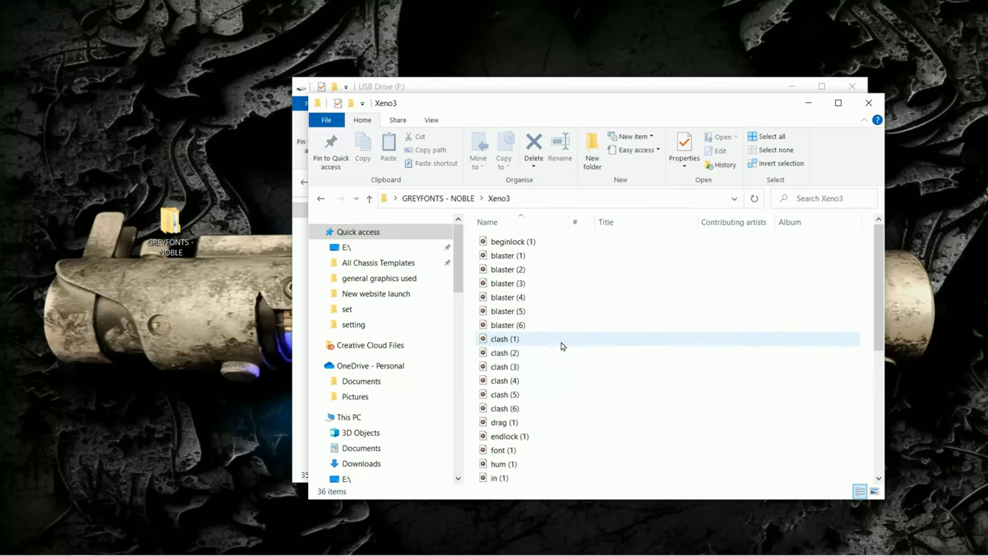
left_click(369, 200)
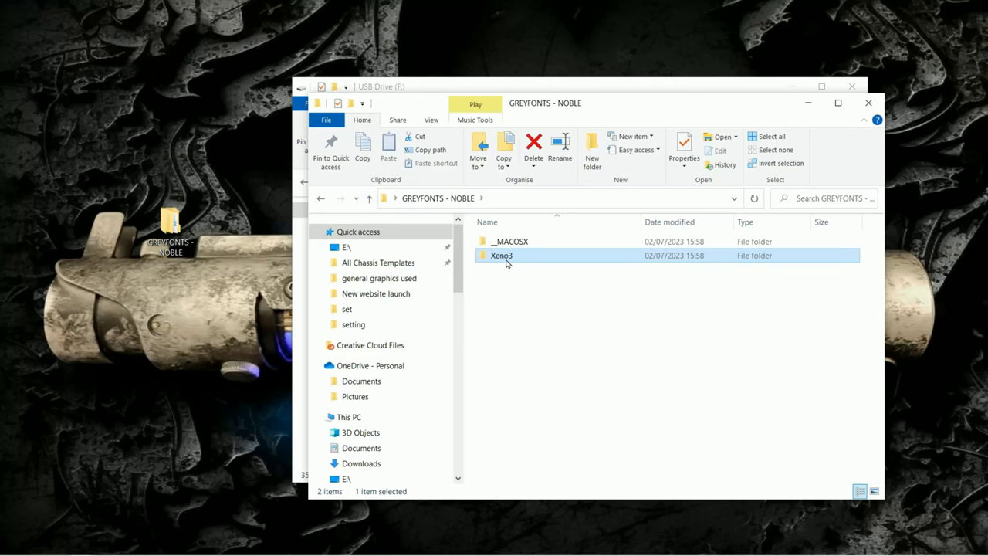
left_click_drag(605, 112, 640, 256)
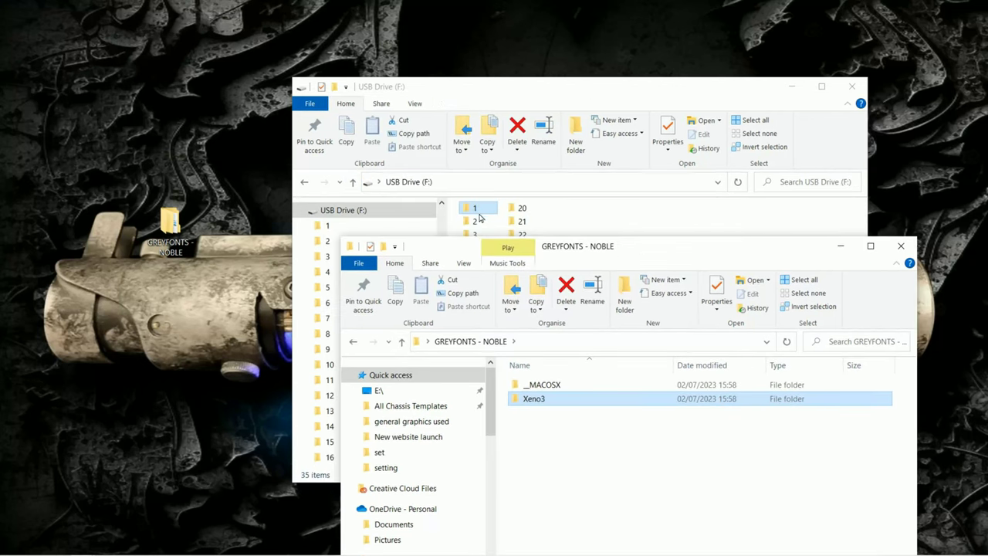
Step: Delete folder 1 from the SD card on USB Drive (F:)
left_click(901, 245)
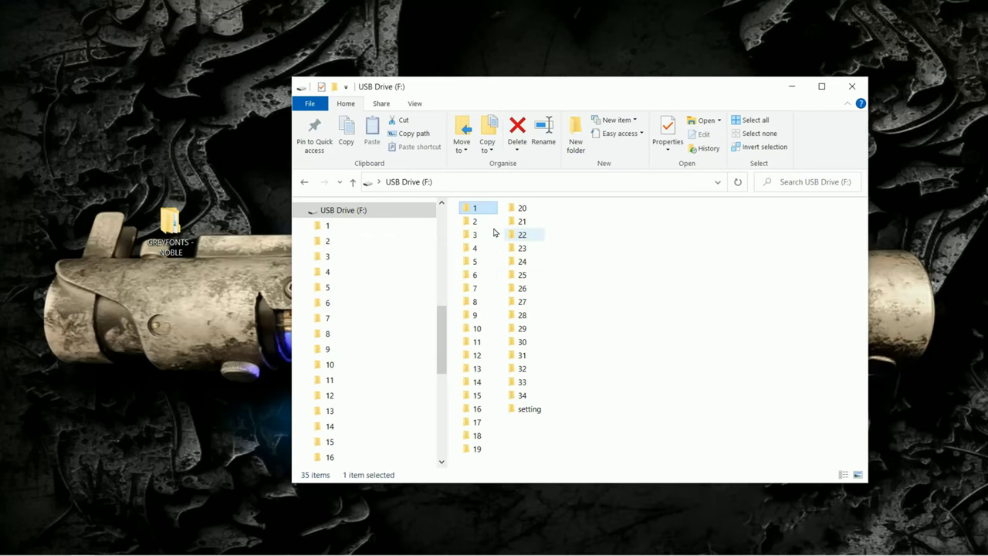
right_click(474, 207)
left_click(513, 409)
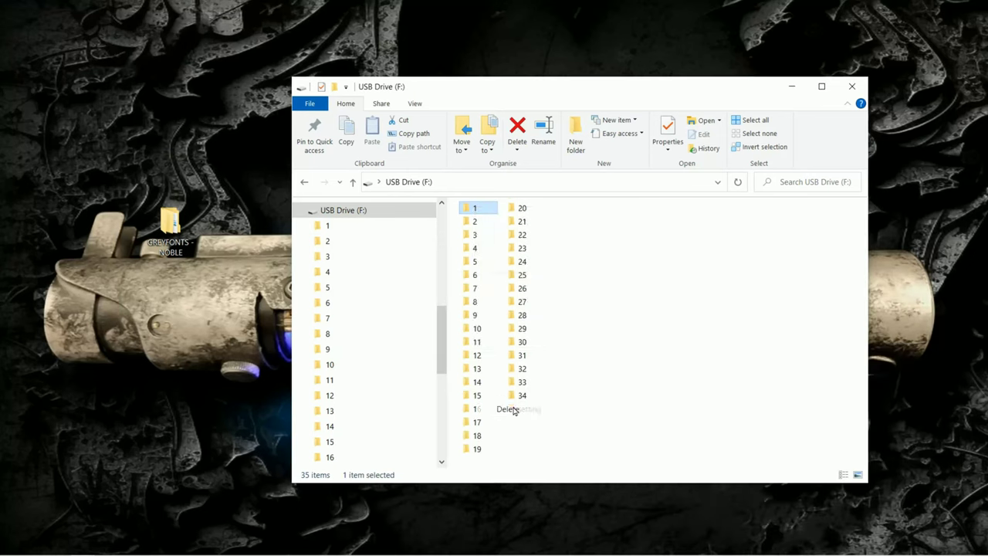
left_click(540, 328)
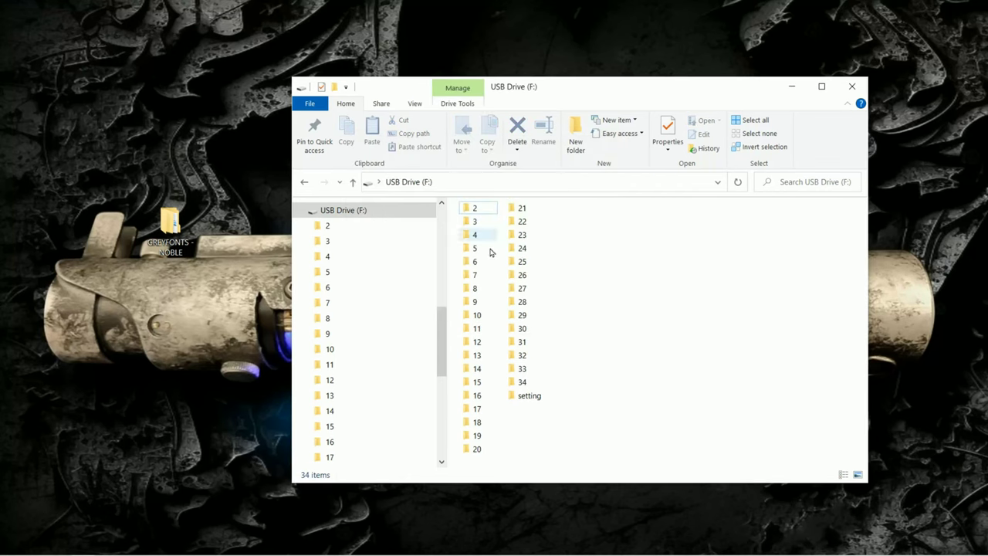
Step: Rename the Xeno3 folder inside GREYFONTS - NOBLE to '1'
left_click(193, 230)
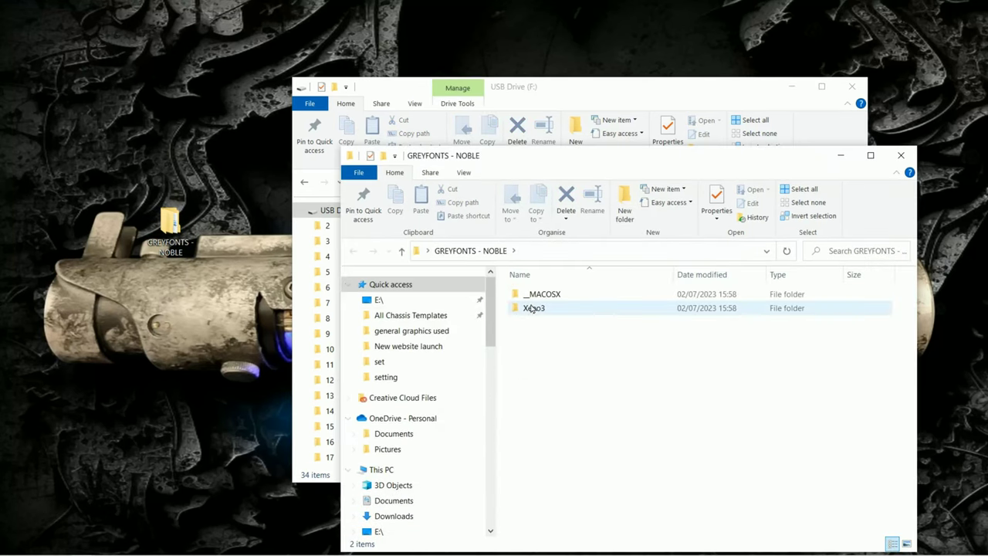
left_click(535, 309)
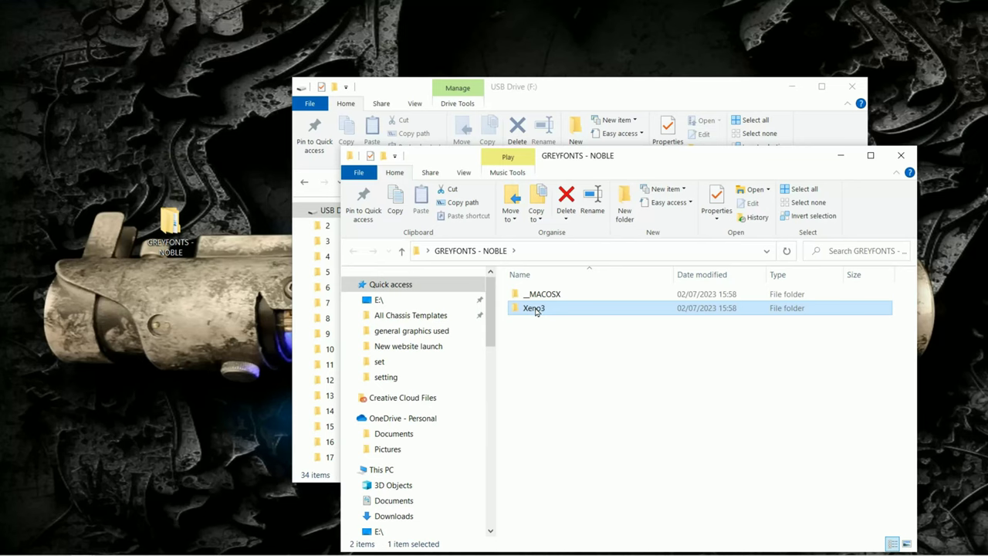
left_click(535, 309)
type("1")
key("Return")
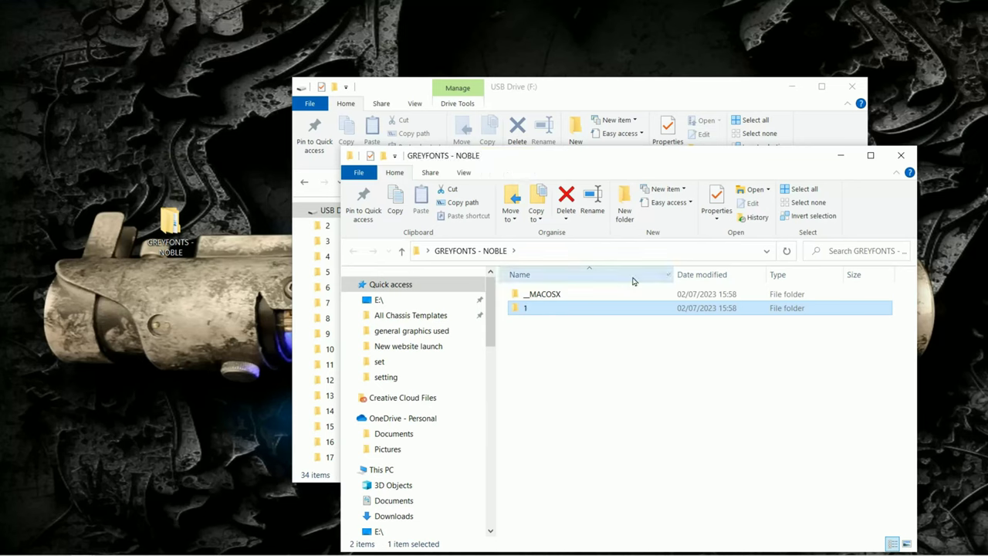
Step: Drag the renamed folder 1 onto USB Drive (F:) to copy it there
left_click_drag(694, 162, 335, 121)
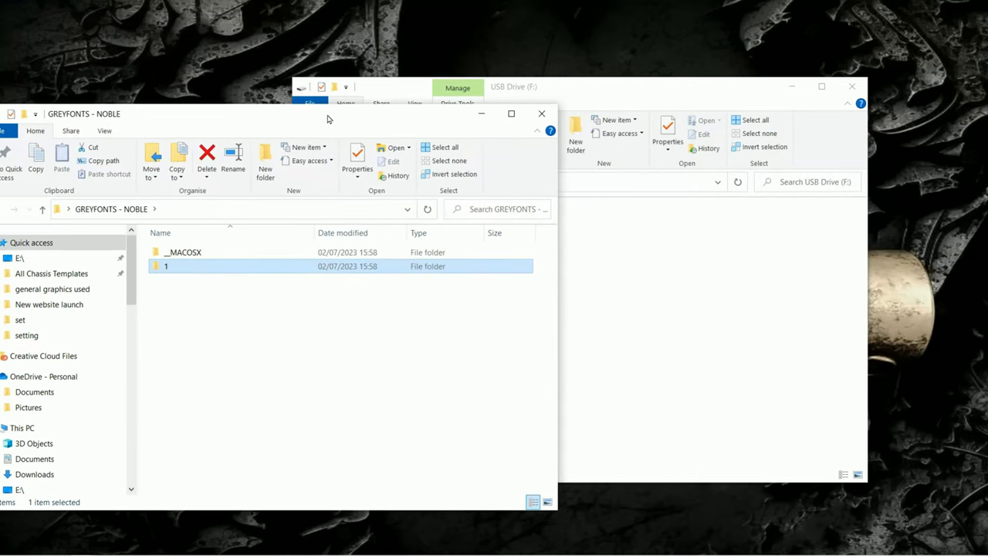
left_click_drag(217, 266, 806, 348)
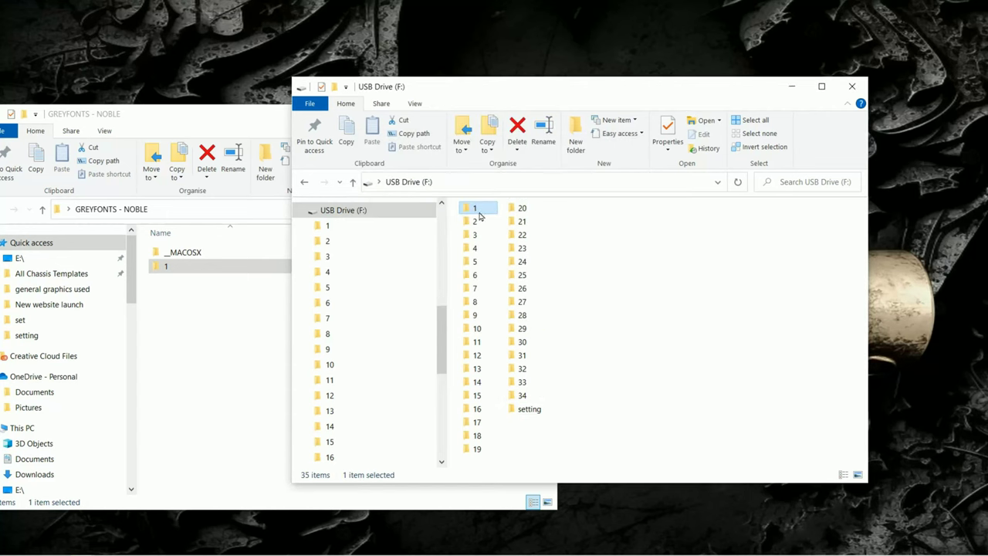
left_click_drag(217, 122, 276, 122)
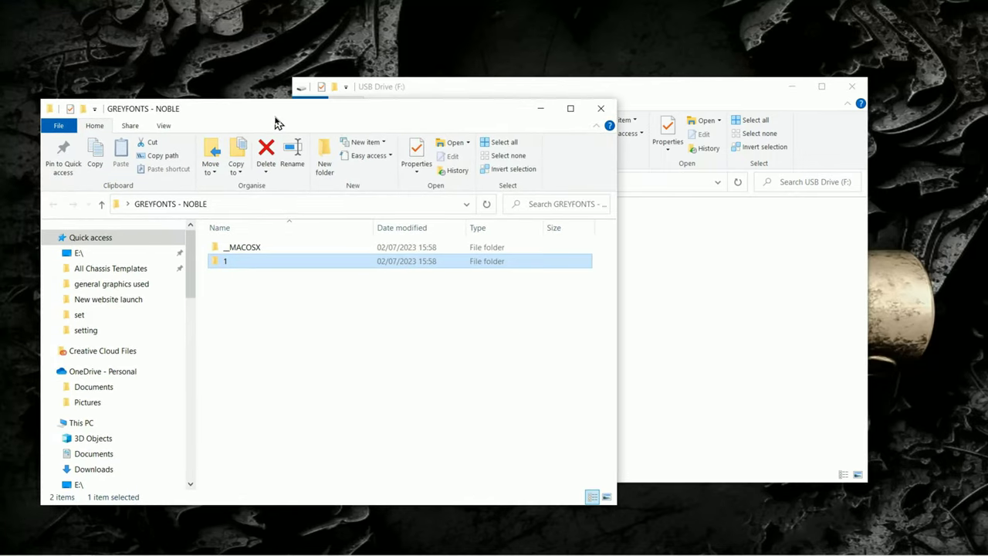
Step: Delete all 36 WAV files inside folder 1 on the SD card
left_click(600, 108)
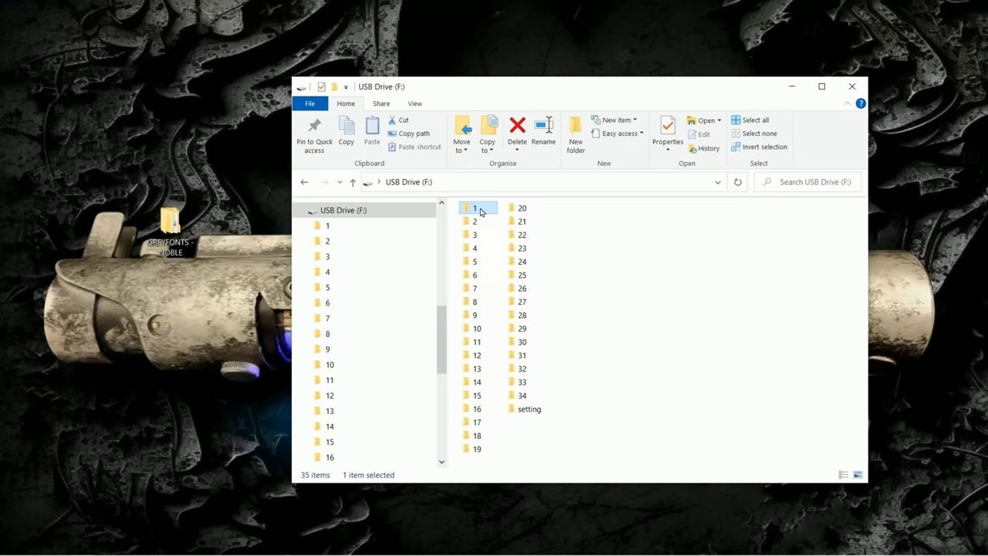
double_click(480, 211)
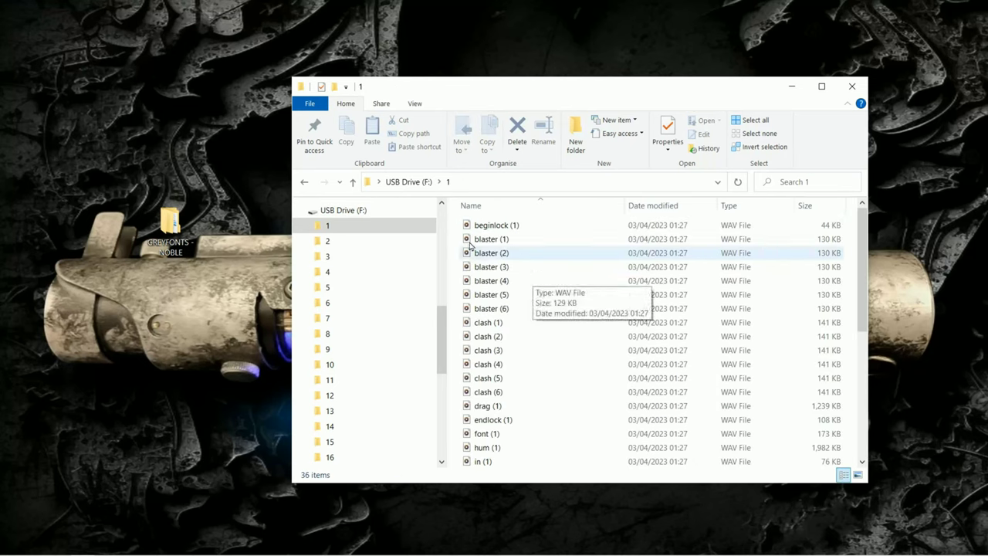
left_click(495, 268)
key("ctrl+a")
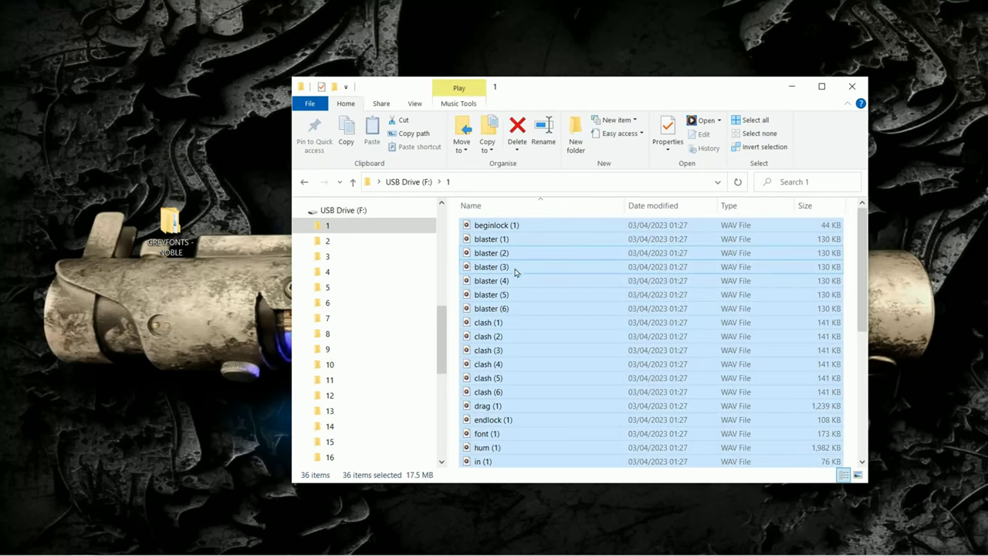
left_click(517, 129)
left_click(539, 295)
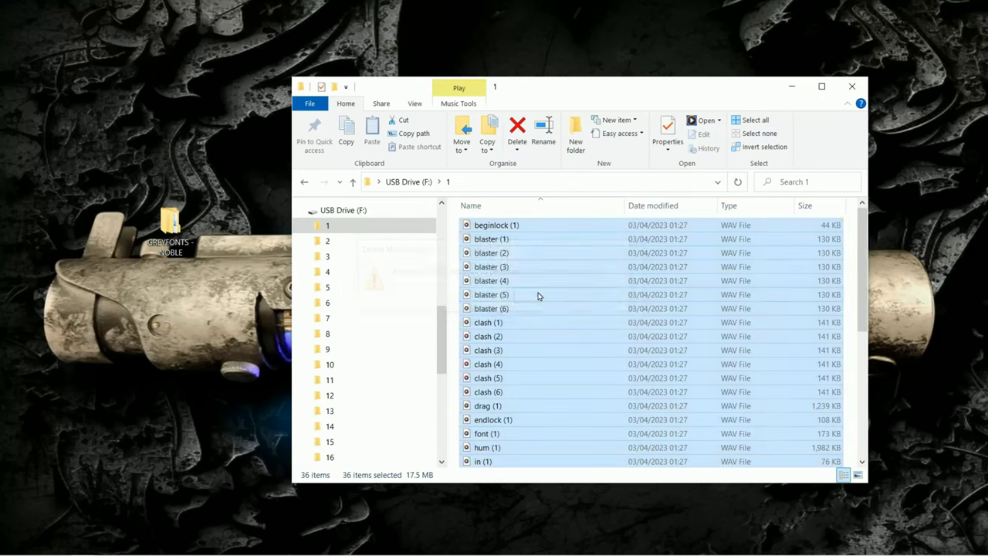
Step: Copy all 36 sound files from GREYFONTS - NOBLE\1
left_click(172, 224)
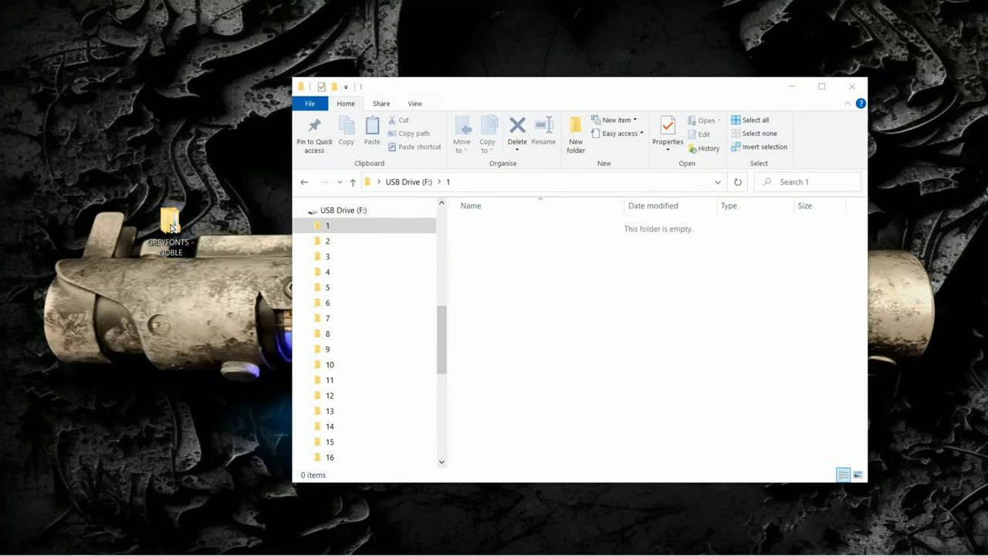
double_click(172, 225)
left_click(234, 266)
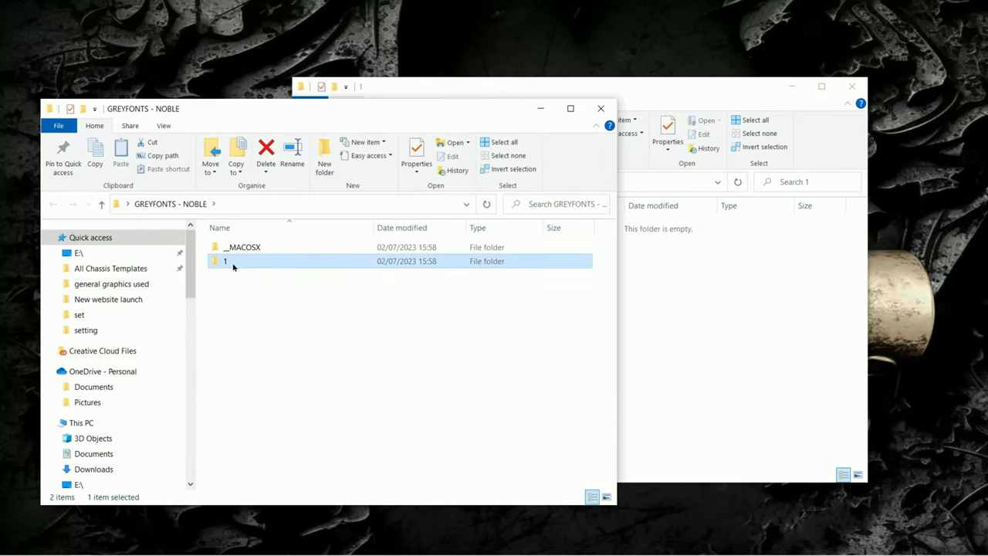
double_click(233, 266)
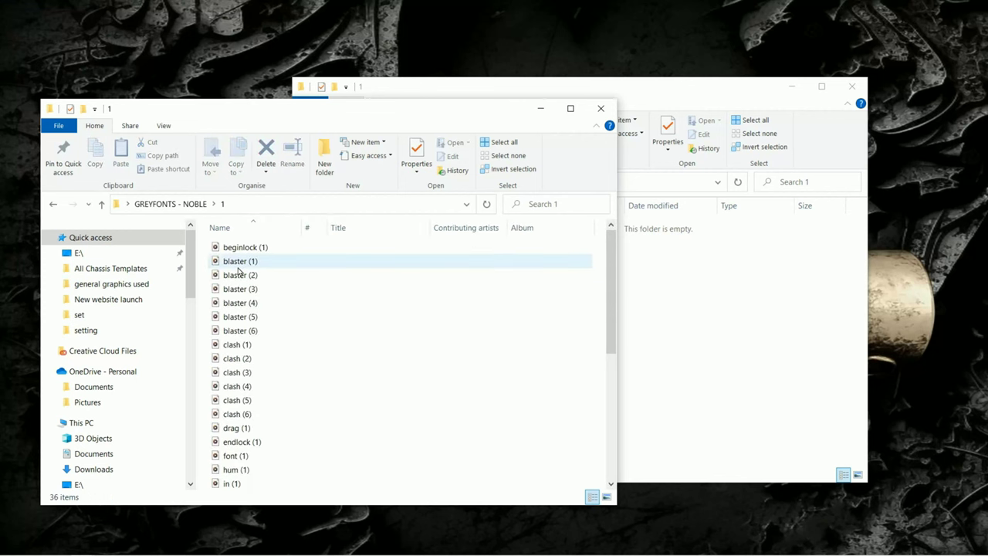
key("ctrl+a")
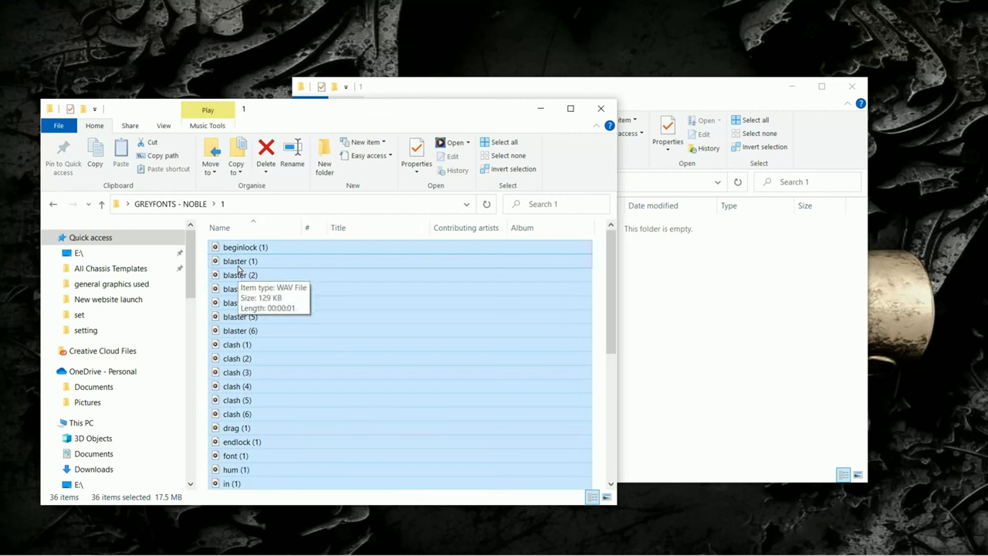
right_click(238, 267)
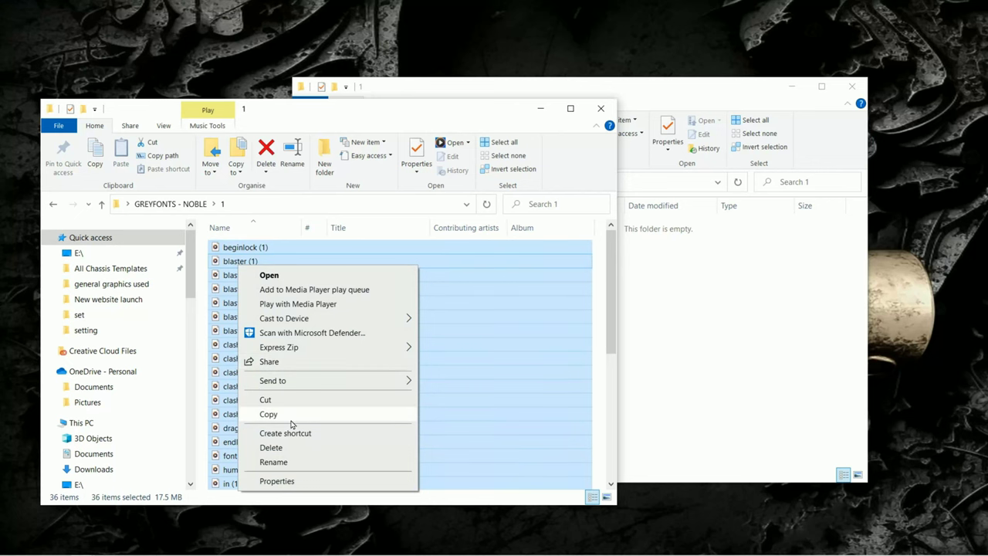
left_click(268, 414)
Step: Paste the 36 sound files into F:\1 and return to the drive's top level
left_click(601, 108)
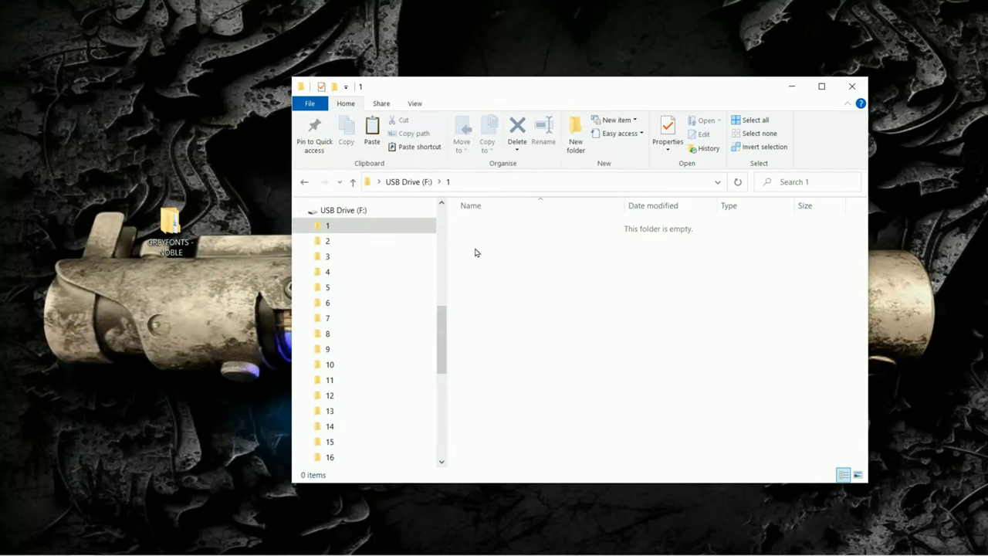
right_click(481, 245)
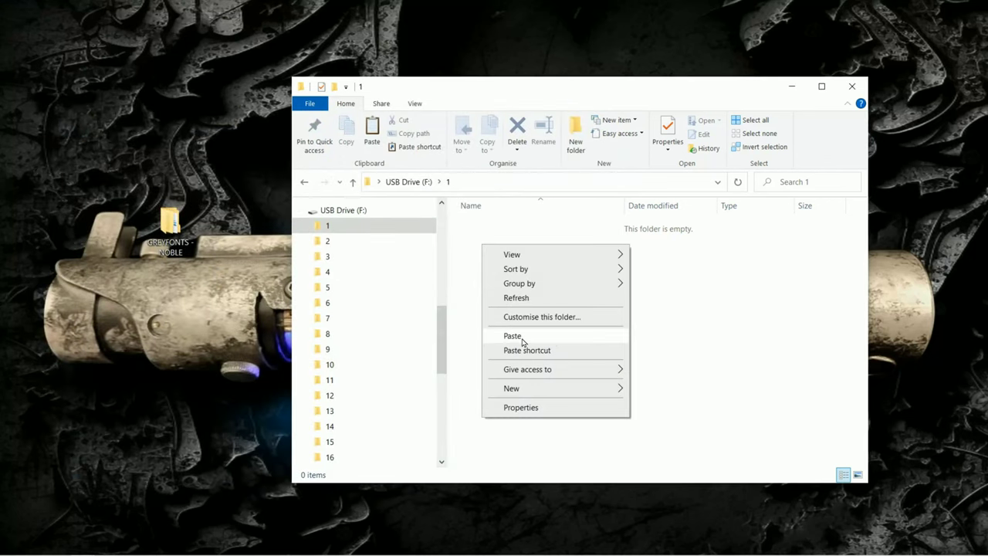
left_click(512, 336)
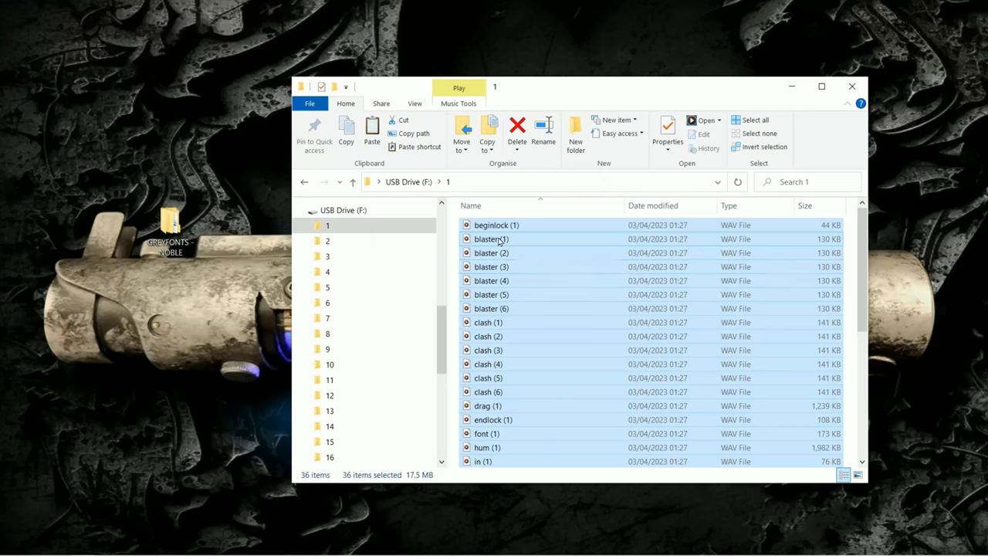
left_click(348, 226)
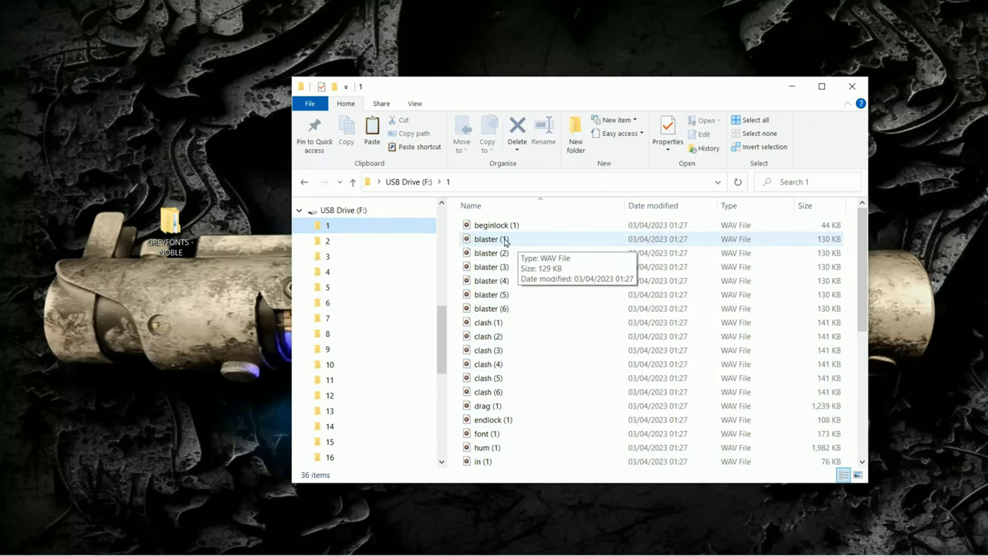
key("alt+Up")
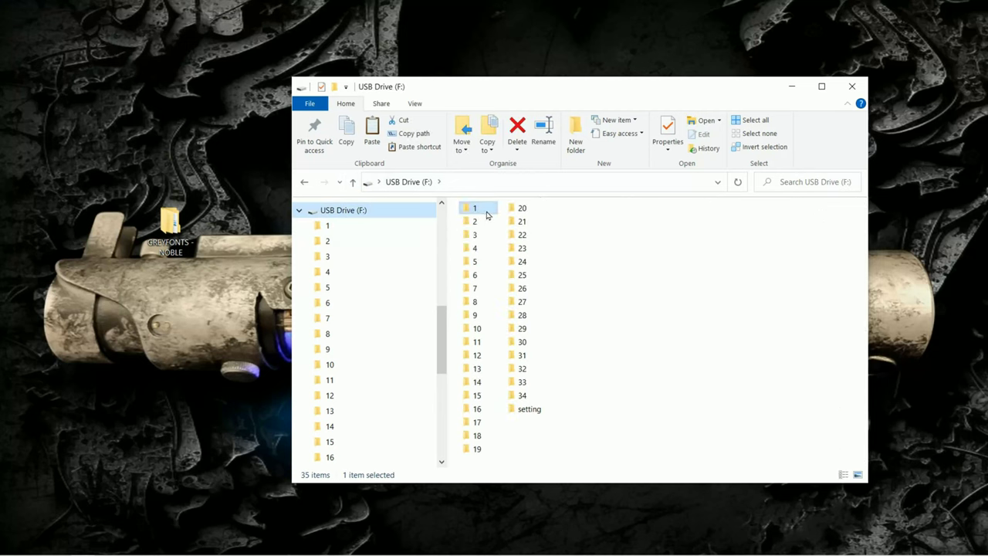
mouse_move(487, 211)
mouse_move(525, 397)
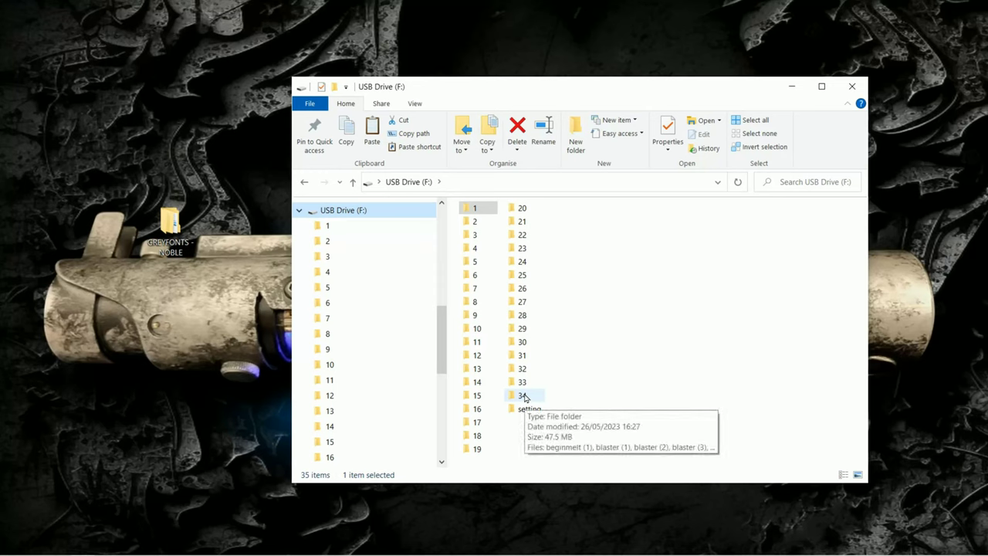